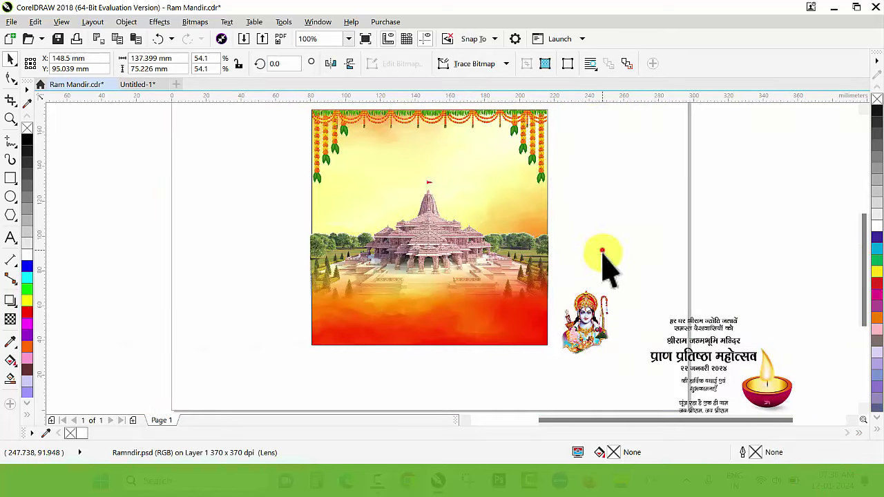
Move the Lord Ram image onto the poster beside the temple's left side and enlarge it to about 42 mm
drag(584, 322, 364, 208)
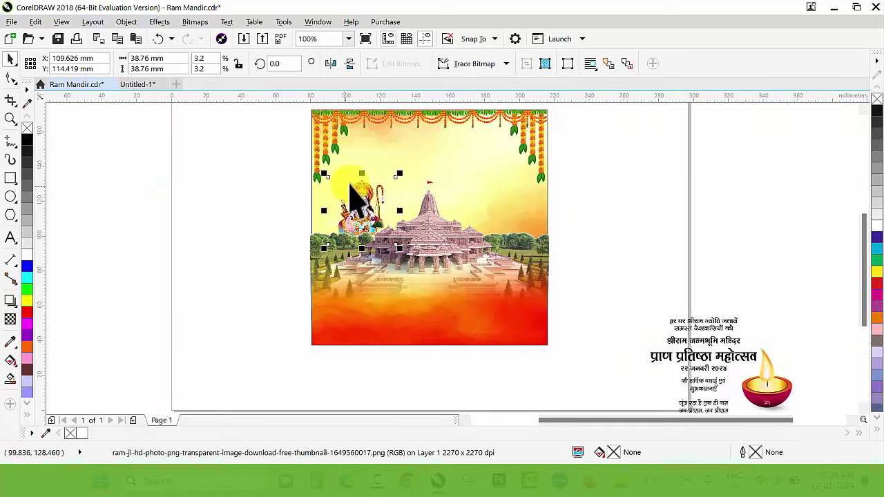
scroll(366, 169, up, 2)
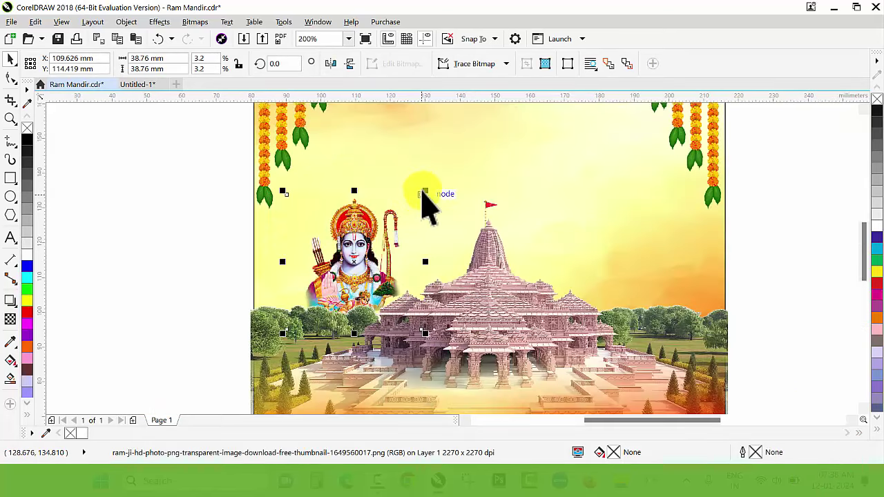
drag(426, 186, 422, 187)
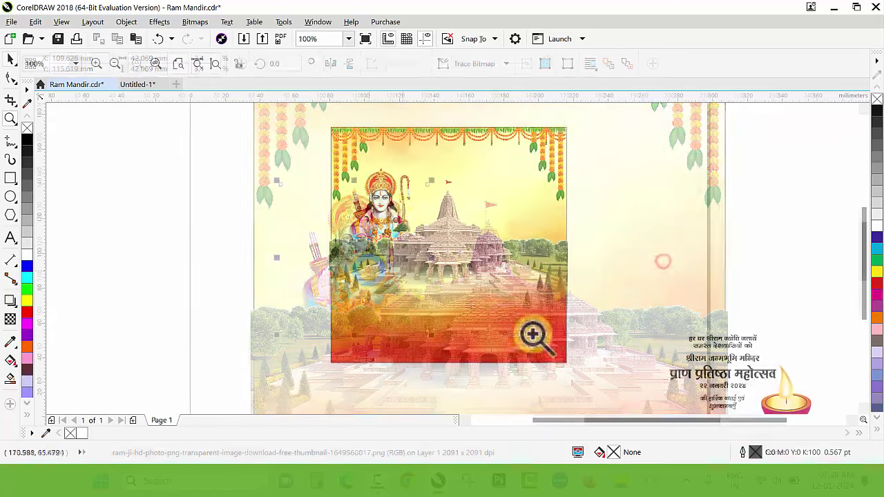
Move the Hindi greeting text lines from outside the page onto the poster's upper-right sky area
scroll(645, 322, down, 2)
key(z)
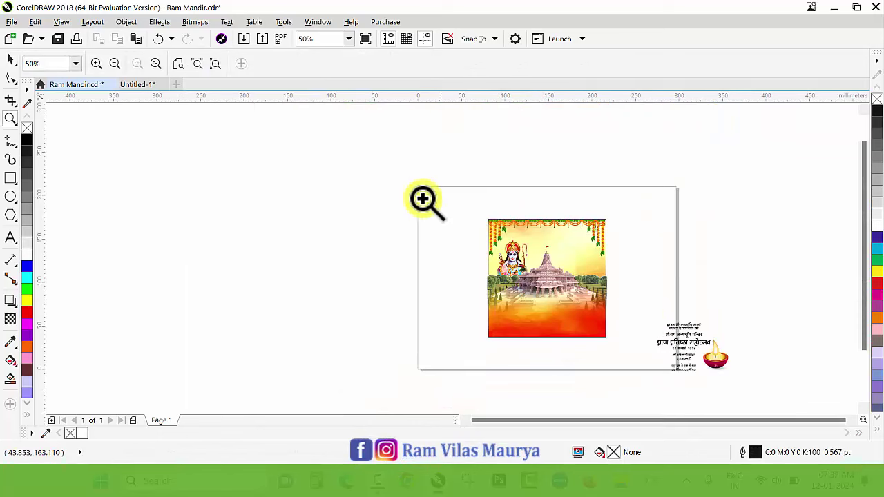
drag(786, 426, 794, 433)
key(space)
drag(590, 349, 506, 223)
click(507, 238)
drag(559, 278, 411, 162)
key(z)
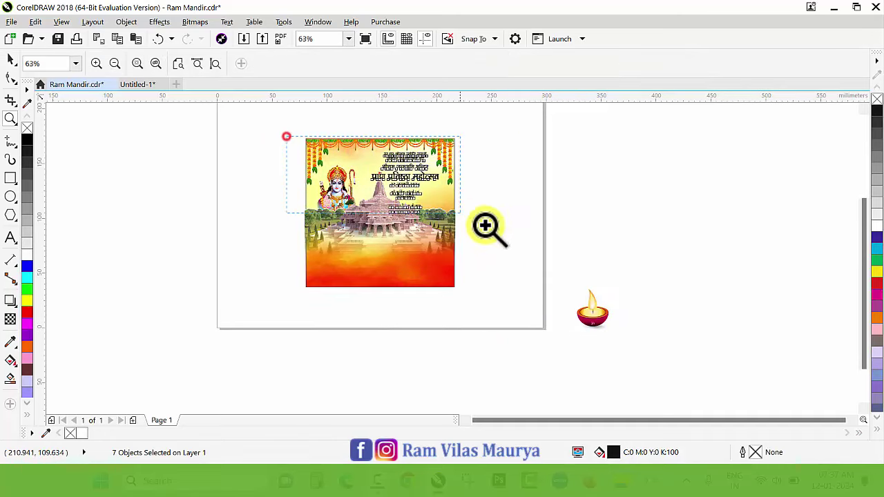
click(521, 252)
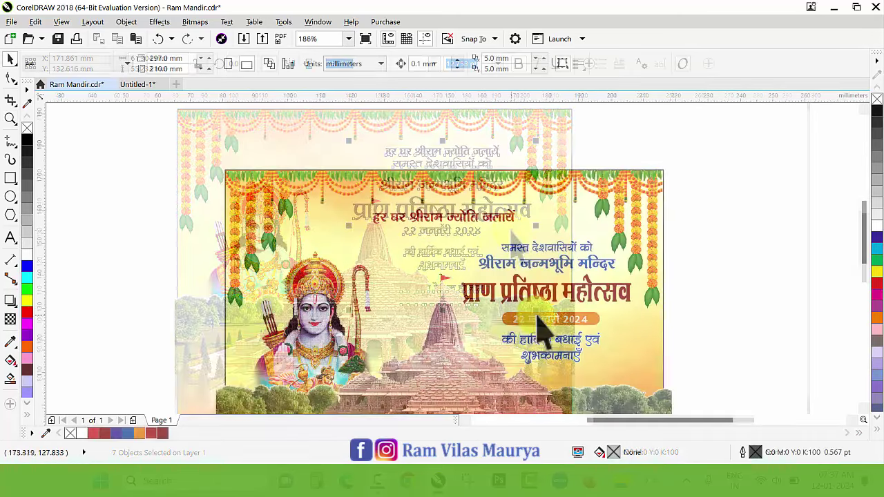
Move the diya lamp from beside the page to the middle of the poster's lower edge
key(z)
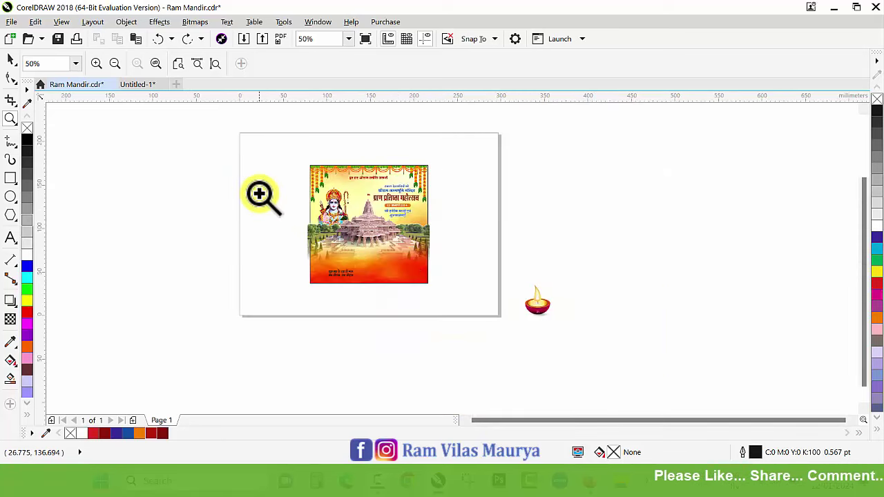
drag(260, 194, 579, 330)
key(space)
drag(735, 369, 359, 345)
key(space)
click(352, 348)
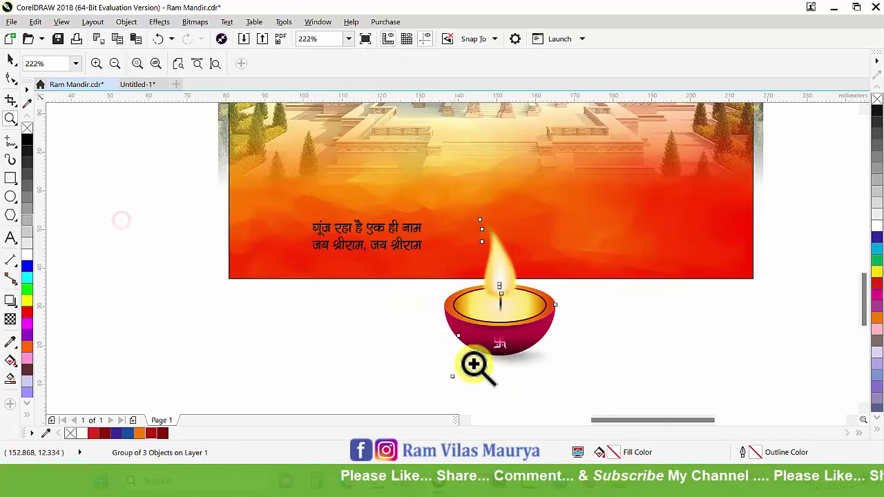
Shrink the diya to about 13.6 mm wide and place it in the poster's lower-left corner
key(space)
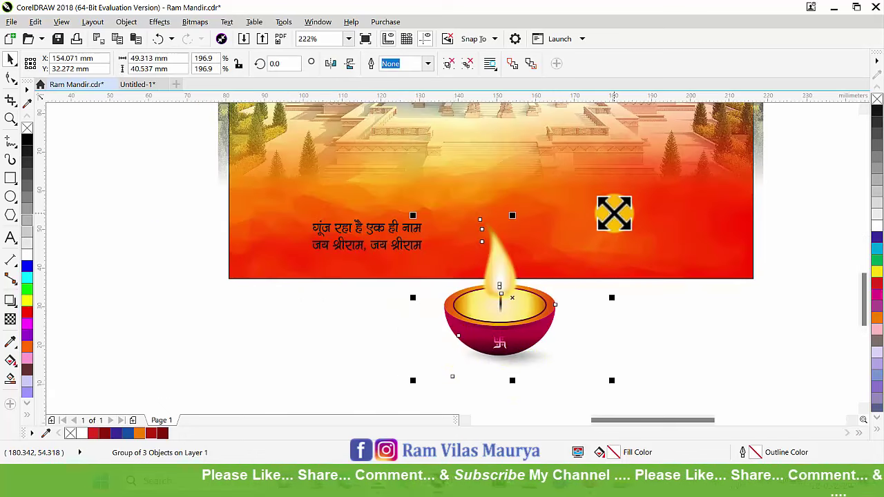
drag(612, 216, 598, 268)
drag(511, 302, 270, 269)
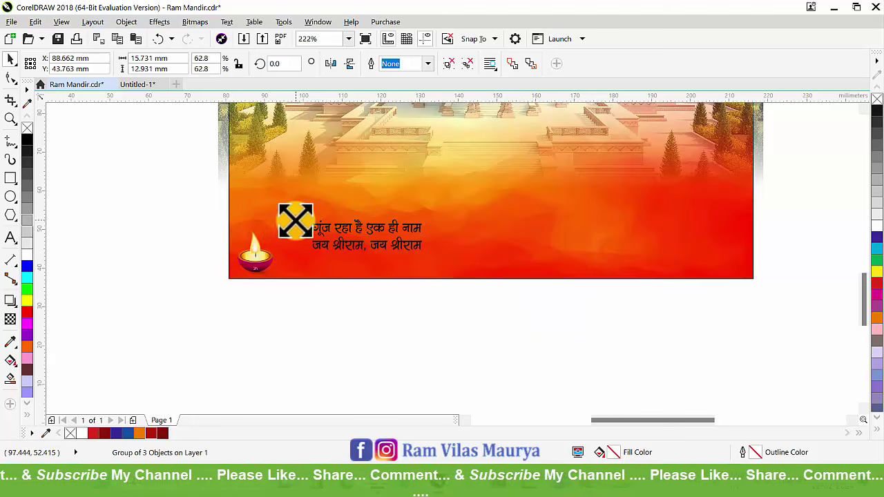
click(252, 276)
scroll(269, 269, up, 3)
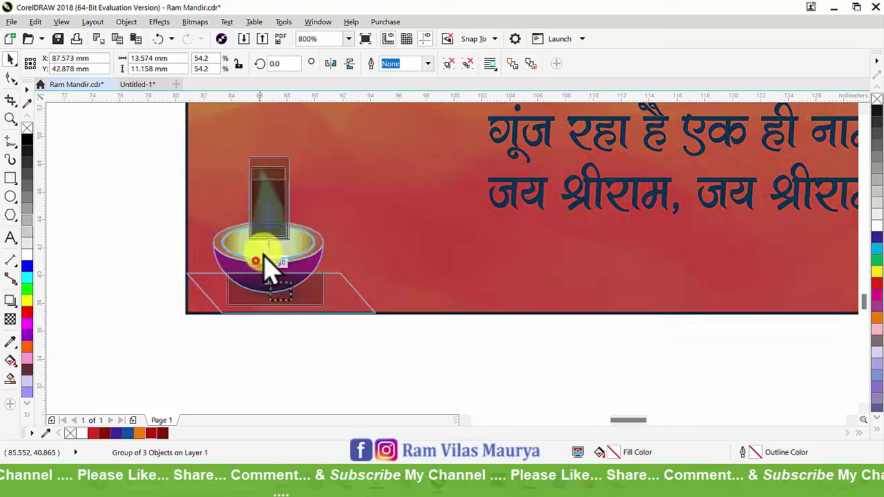
Duplicate the corner diya and place the copy just below the "हर घर श्रीराम ज्योति जलायें" heading
drag(270, 270, 537, 150)
scroll(271, 287, down, 4)
scroll(495, 210, down, 1)
key(F2)
drag(361, 132, 528, 191)
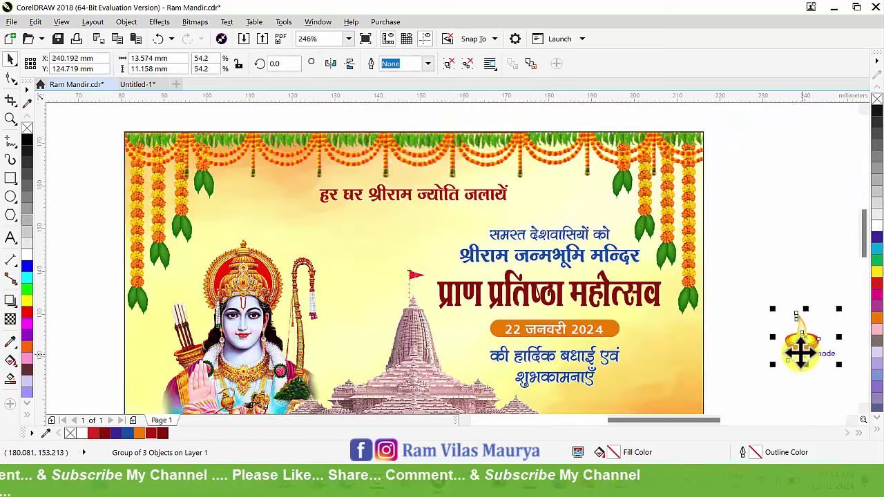
drag(800, 352, 347, 235)
Scale the diya below the heading down to about 10.5 mm wide
key(z)
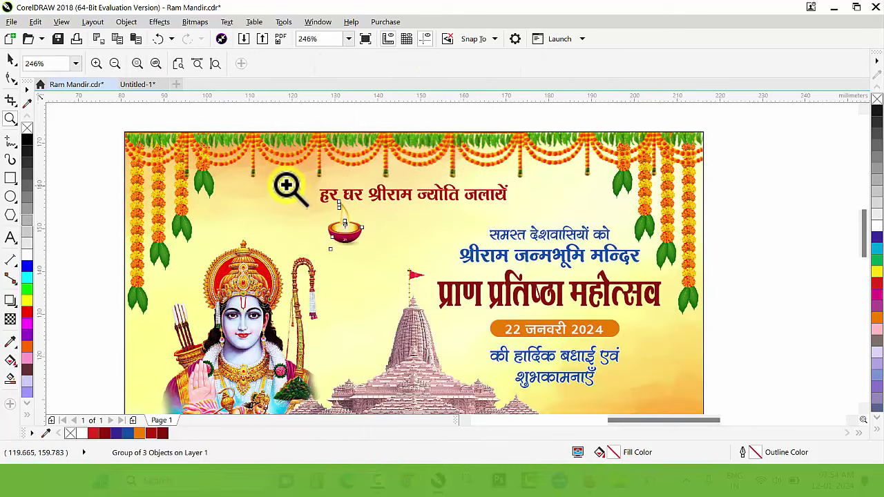
drag(506, 257, 514, 257)
drag(257, 287, 322, 266)
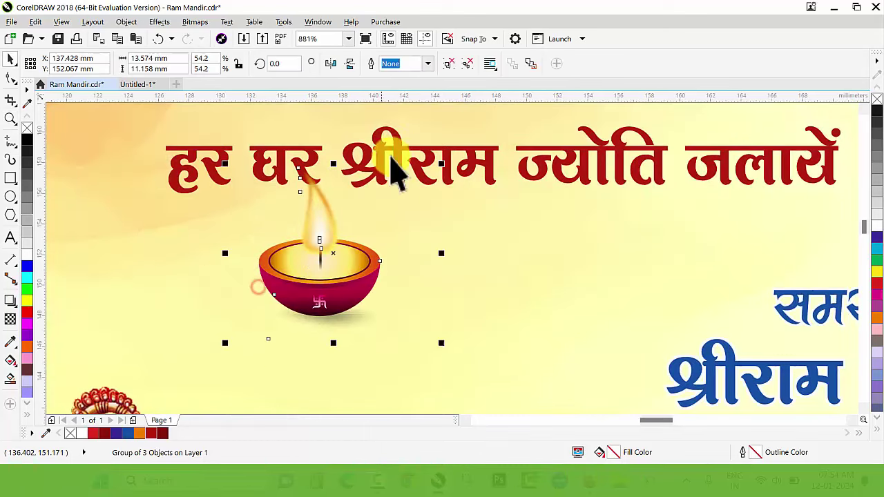
drag(444, 169, 418, 198)
Duplicate the small diya sideways at equal spacing to make a row of five beneath the heading
drag(333, 262, 429, 289)
key(ctrl+r)
key(ctrl+r)
key(ctrl+r)
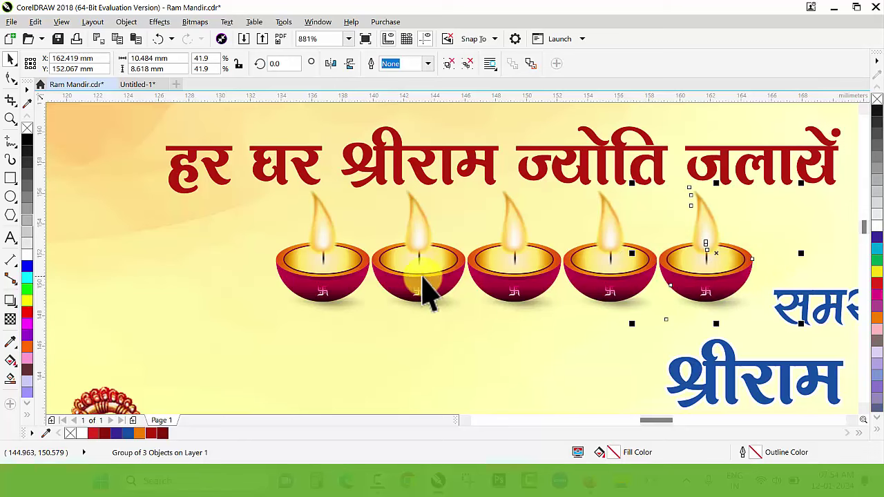
Select all five diyas under the heading and move them together to the empty area above the poster
scroll(408, 280, down, 5)
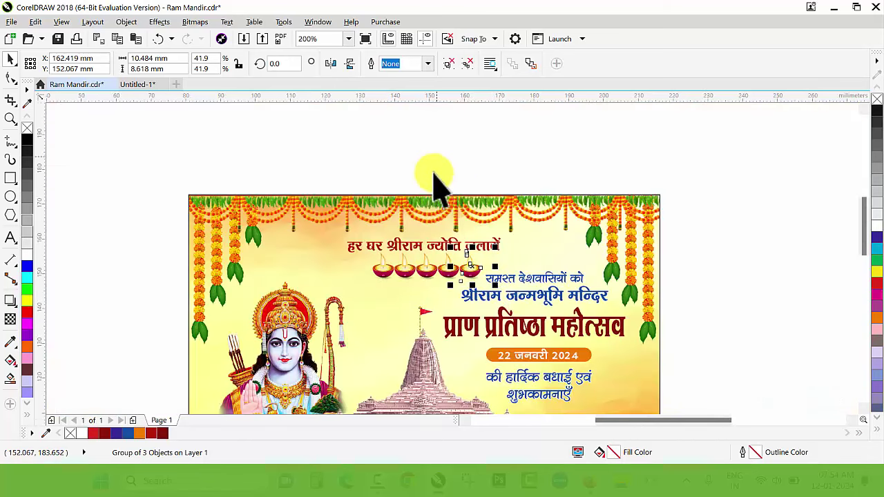
drag(306, 146, 567, 306)
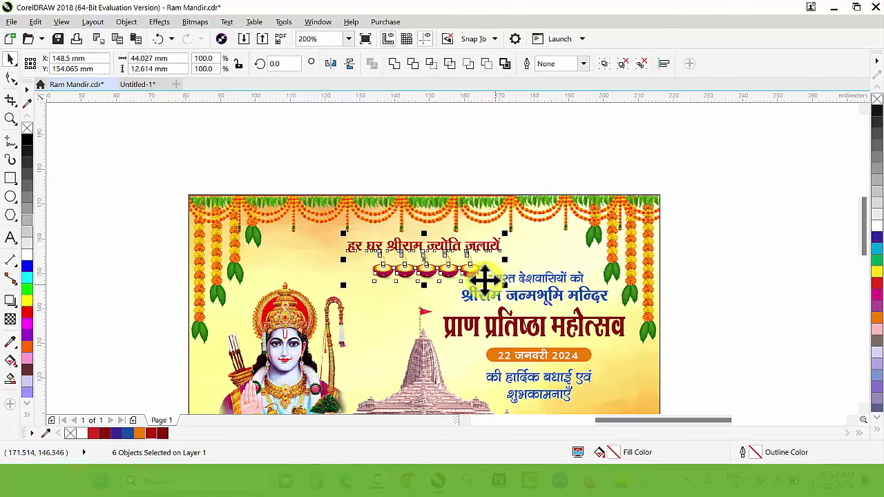
drag(320, 152, 535, 274)
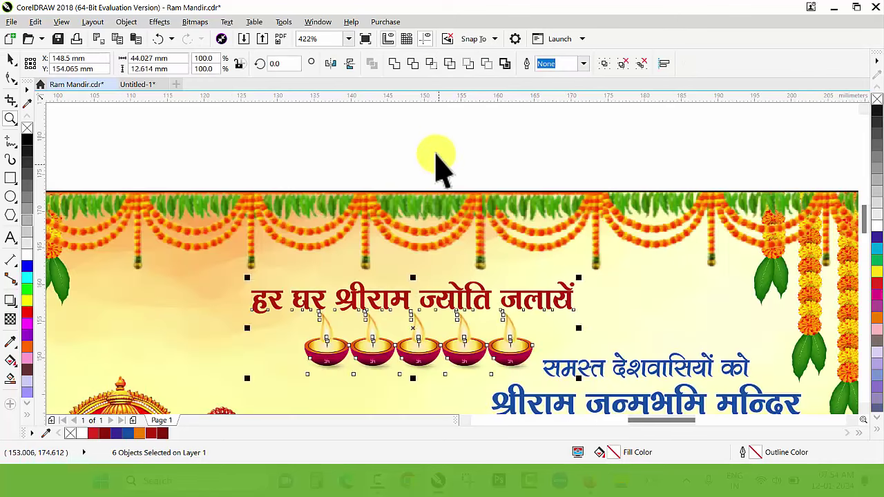
click(436, 150)
click(503, 356)
shift+click(428, 369)
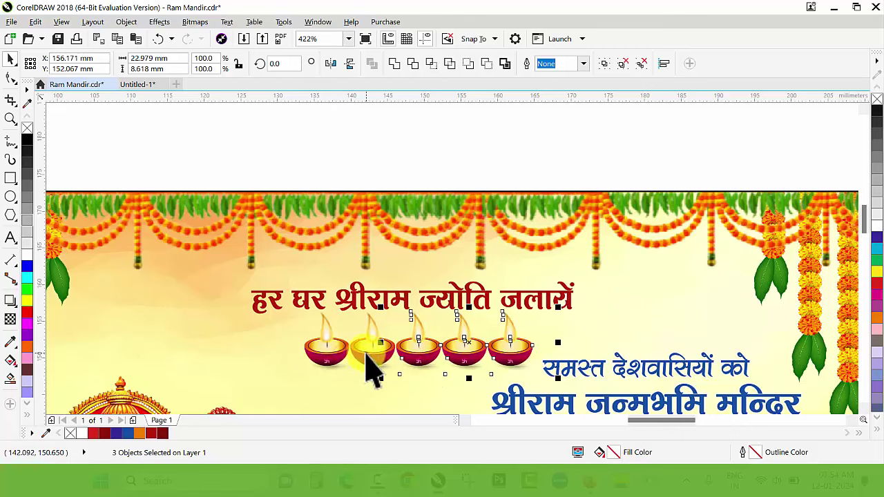
shift+click(320, 354)
drag(374, 355, 405, 152)
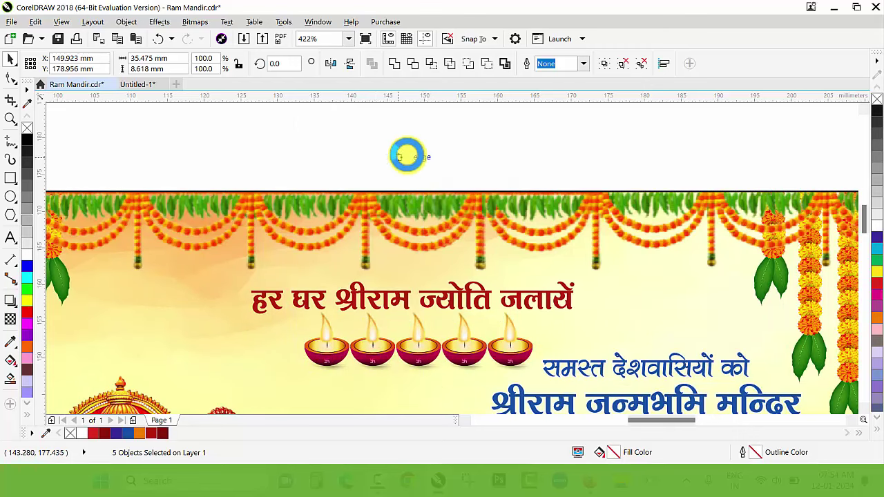
Enlarge the middle diya of the row so it is the biggest of the five
click(564, 147)
key(z)
drag(239, 123, 558, 173)
drag(527, 170, 551, 150)
click(712, 255)
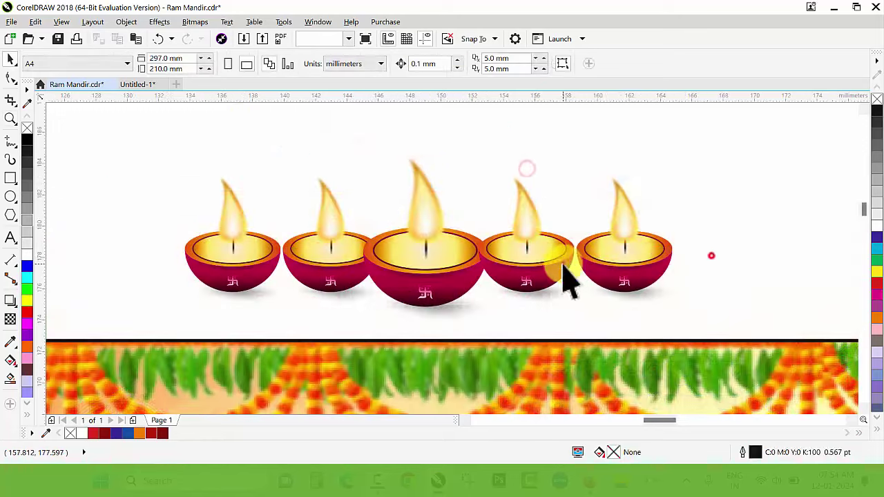
Enlarge the second and fourth diyas to about 11.6 mm wide
click(560, 266)
drag(627, 170, 636, 164)
click(319, 253)
key(ctrl+r)
Raise the side diyas above the middle one so the five lamps form a shallow V
click(624, 260)
click(509, 265)
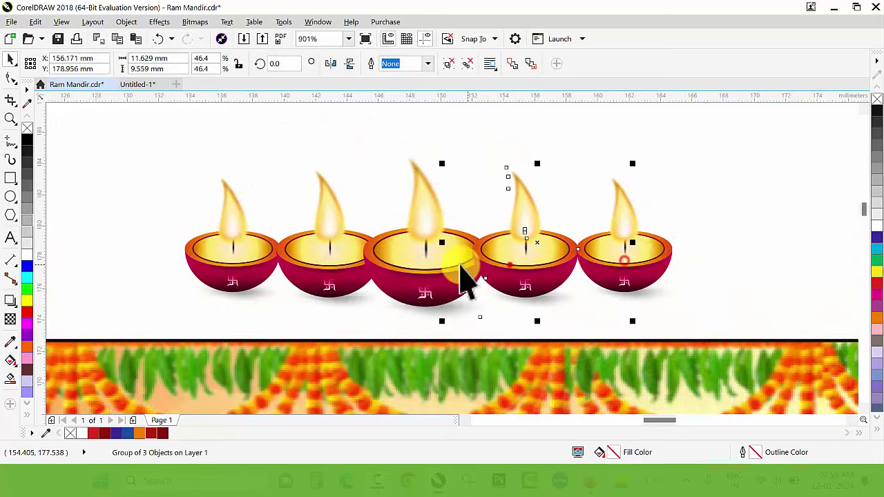
drag(244, 270, 249, 235)
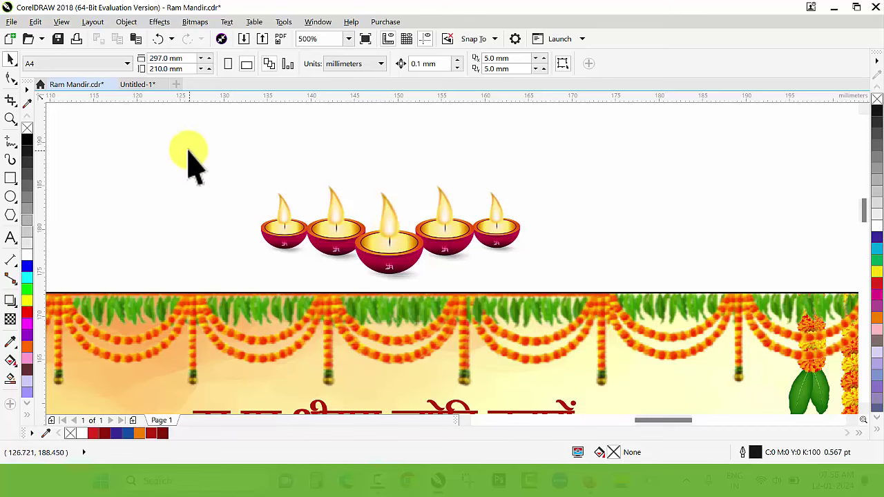
Group the five diyas and move the group back beneath the "हर घर श्रीराम ज्योति जलायें" heading
drag(182, 140, 622, 356)
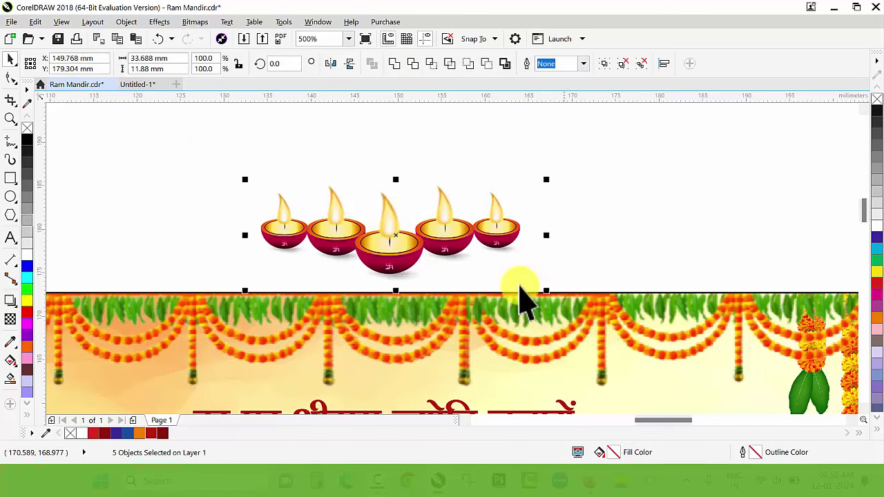
key(ctrl+g)
scroll(386, 198, down, 3)
drag(386, 198, 380, 323)
Scale the diya group to about 31.2 mm wide and shift it closer to the heading's centre
scroll(380, 323, up, 4)
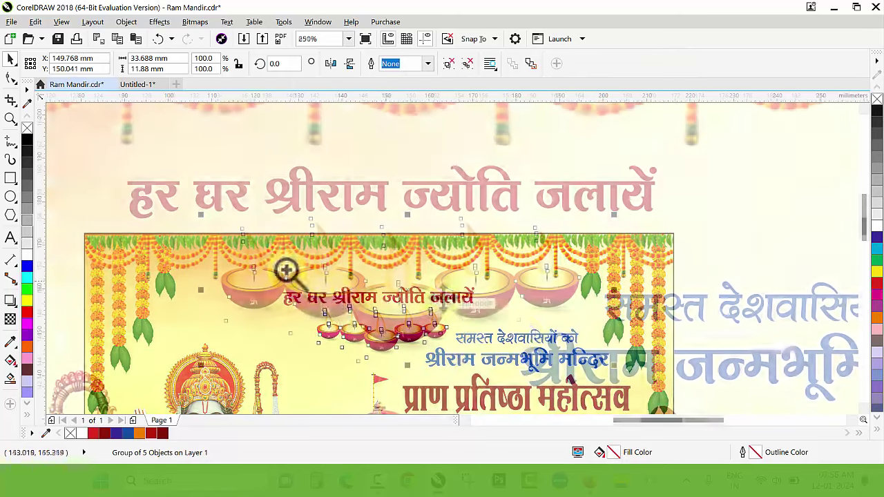
drag(614, 366, 599, 360)
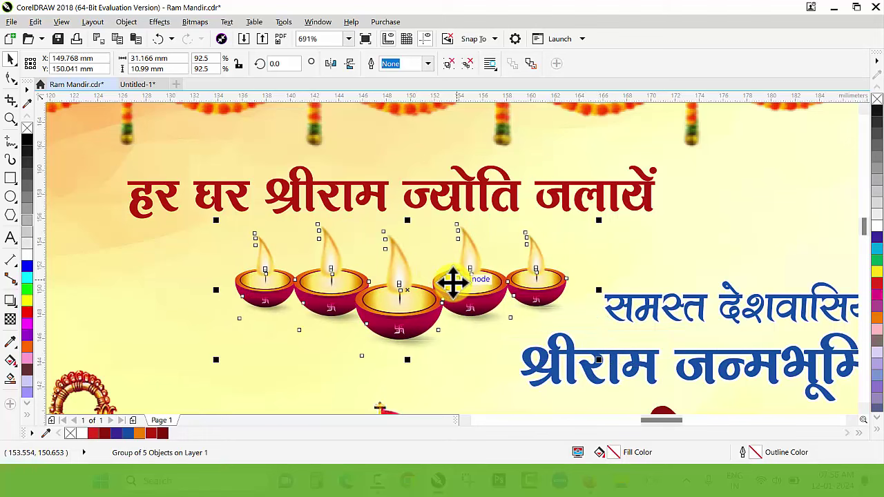
drag(452, 282, 438, 278)
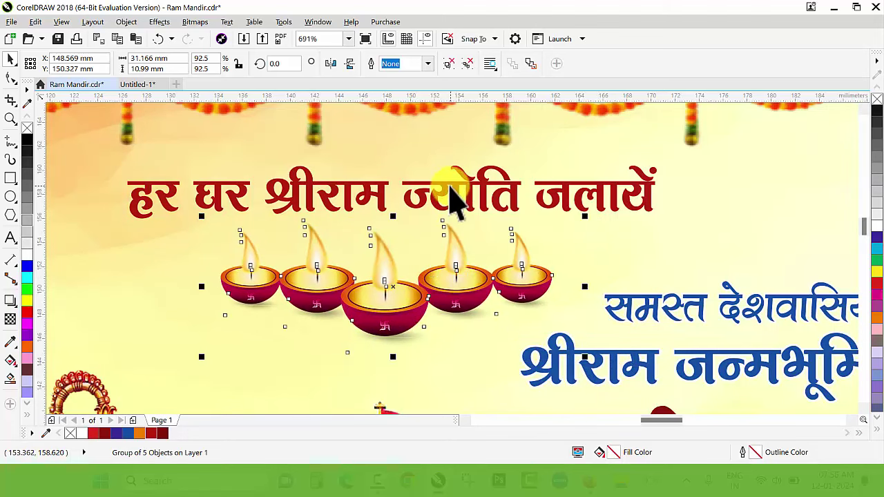
Centre the diya group under the heading and move both slightly upward
shift+click(446, 183)
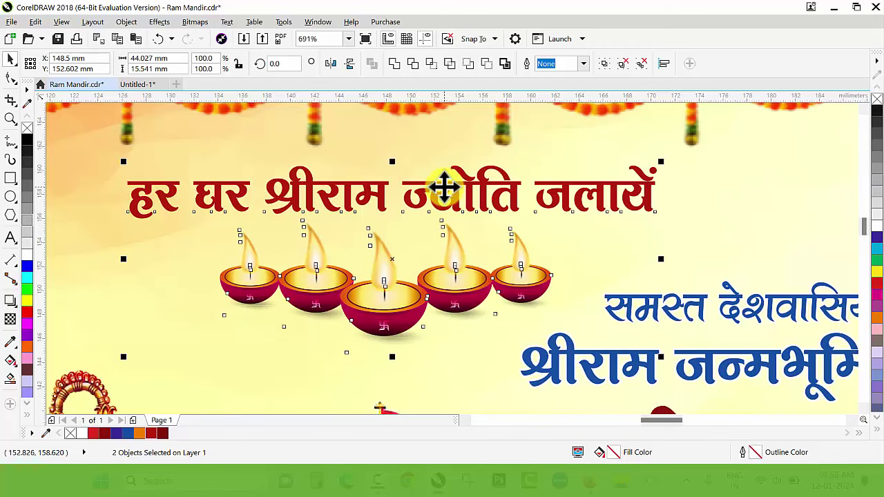
drag(444, 183, 444, 175)
scroll(373, 186, down, 2)
click(649, 238)
scroll(384, 232, down, 2)
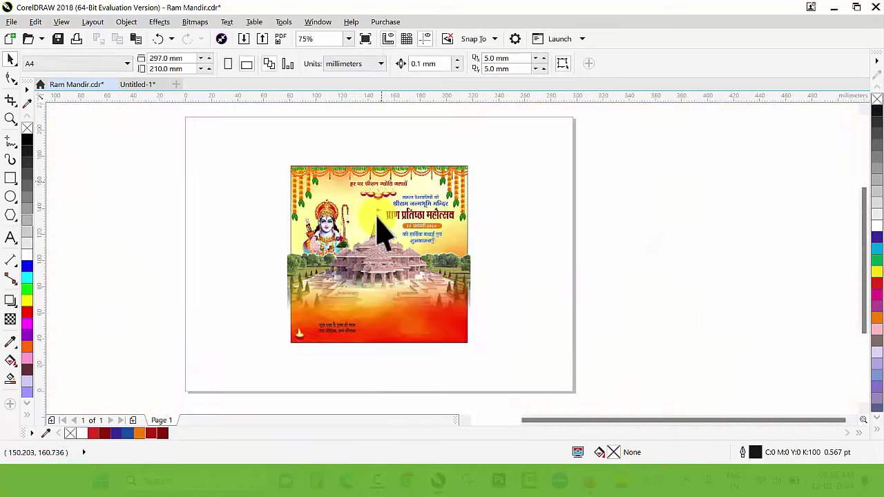
Move the two-line "गूंज रहा है एक ही नाम" slogan higher, clear of the poster's bottom strip
key(z)
drag(216, 268, 503, 379)
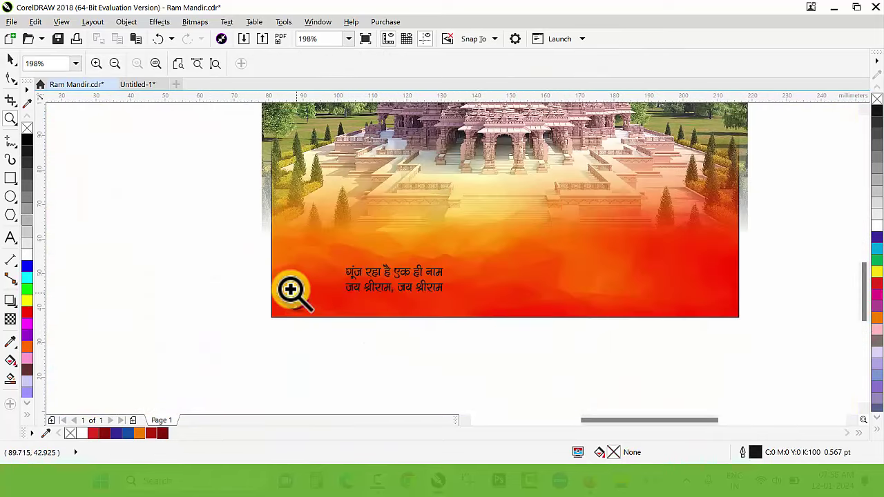
drag(222, 242, 760, 353)
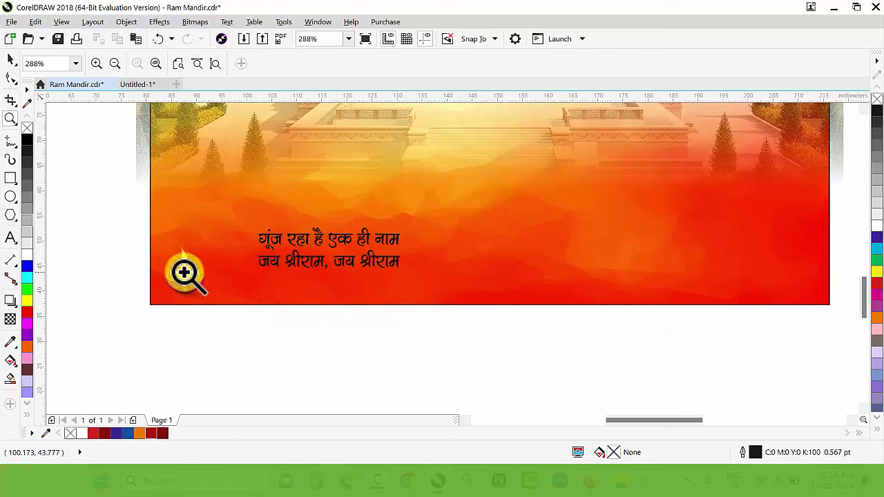
key(space)
drag(296, 263, 270, 208)
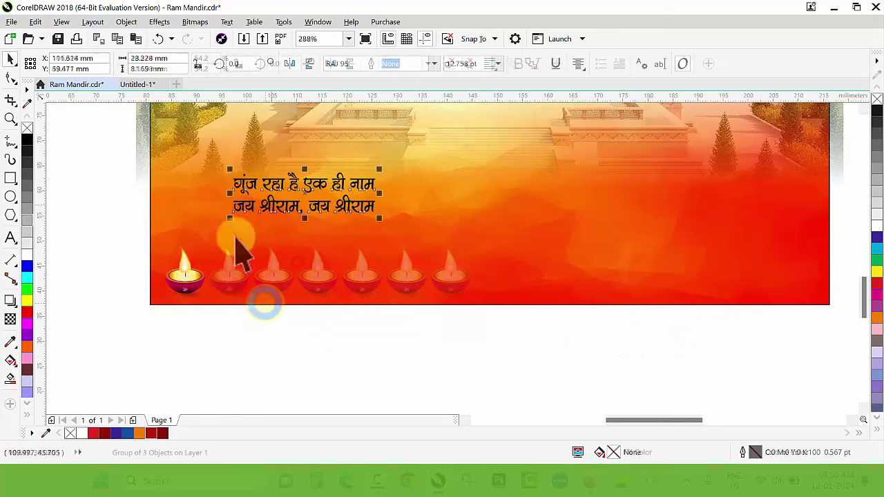
Repeat the corner diya at equal spacing along the poster's bottom edge, continuing past its right side
key(ctrl+r)
key(ctrl+r)
key(ctrl+r)
key(ctrl+r)
key(ctrl+r)
key(ctrl+r)
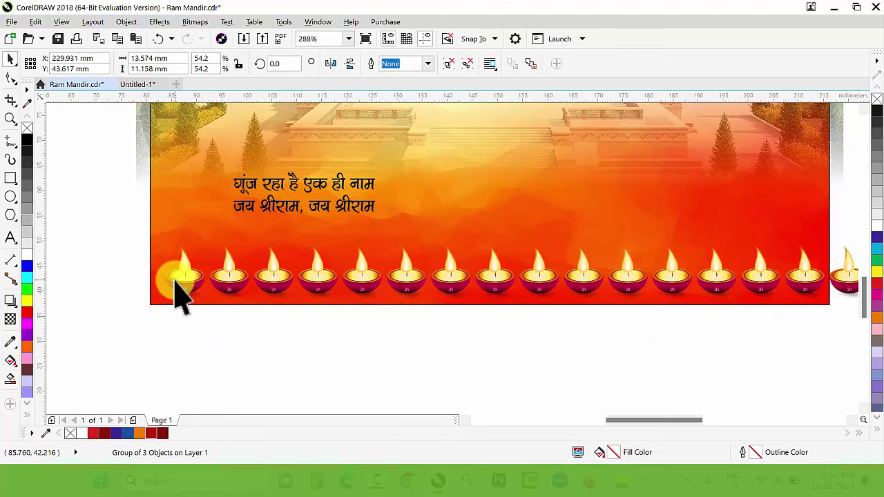
Group the 18 diyas of the bottom row and scale the group down to about 141 mm wide
scroll(124, 247, down, 2)
drag(103, 239, 597, 333)
key(ctrl+g)
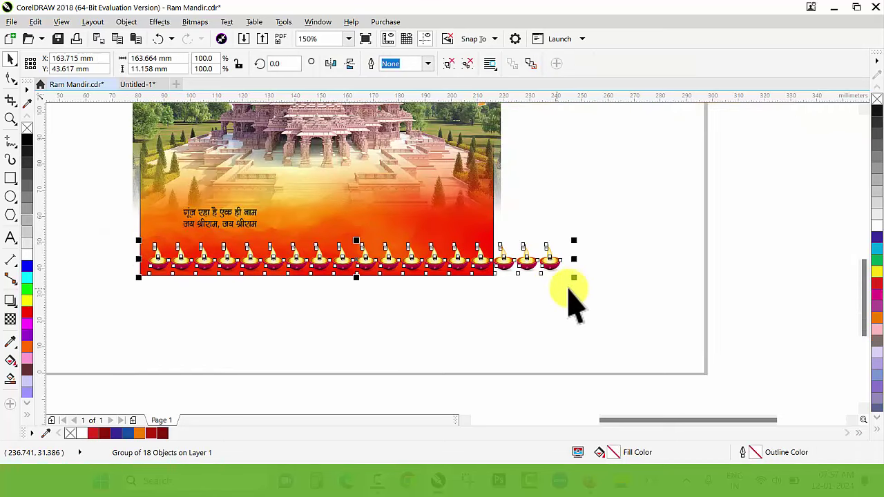
drag(573, 281, 513, 302)
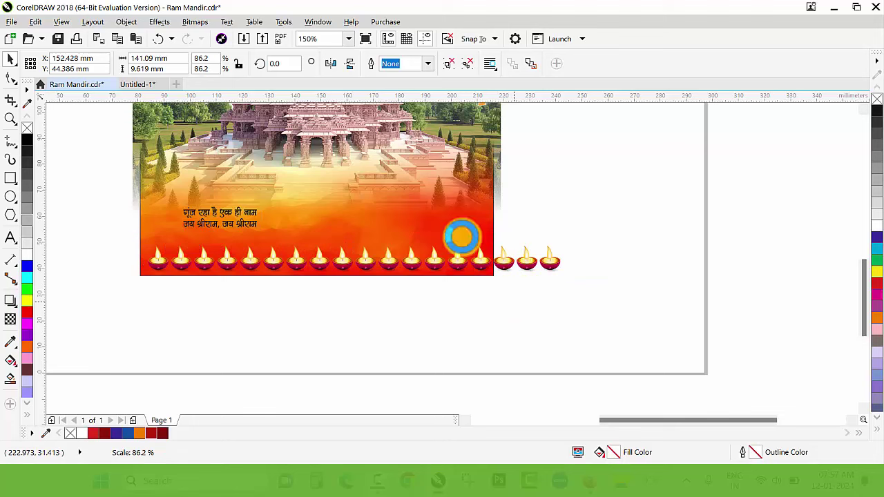
Centre the bottom diya row horizontally on the poster, then nudge it slightly to the right
shift+click(442, 218)
key(c)
click(580, 270)
key(z)
drag(94, 220, 511, 320)
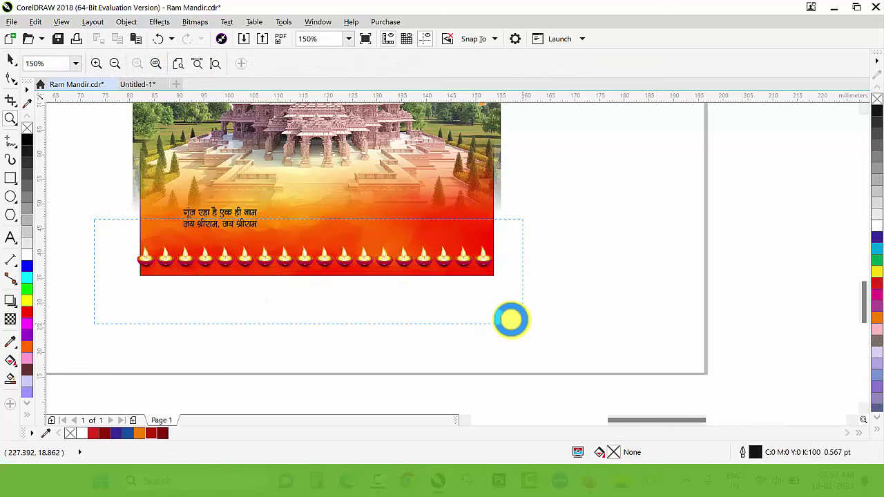
click(523, 257)
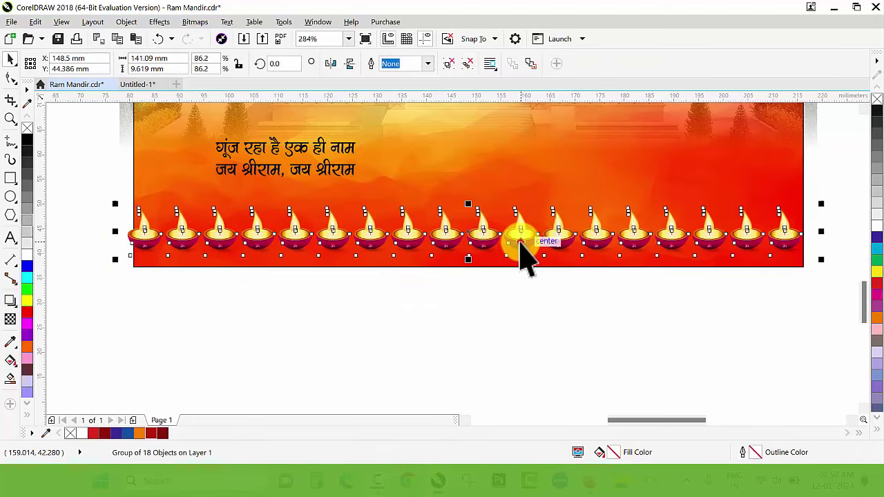
drag(522, 240, 524, 240)
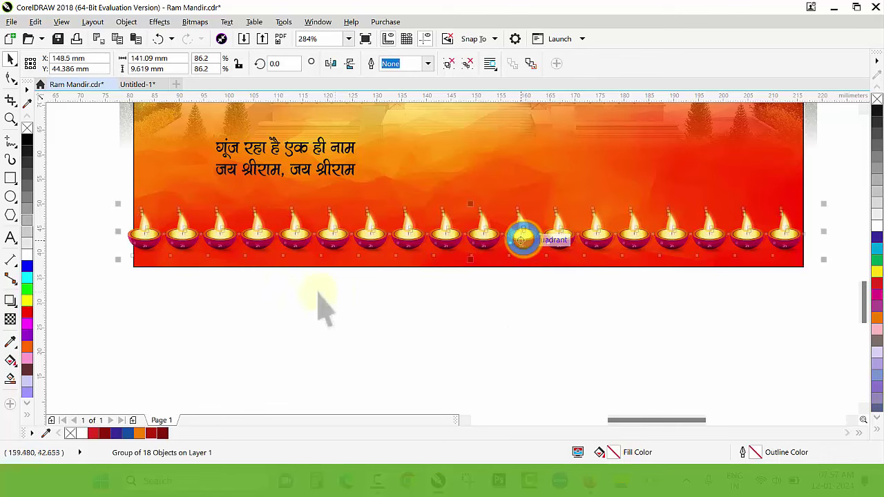
Draw a thin rectangle about 137 mm wide and 4 mm high along the poster's bottom edge, beneath the diyas
click(10, 178)
drag(127, 248, 804, 267)
key(space)
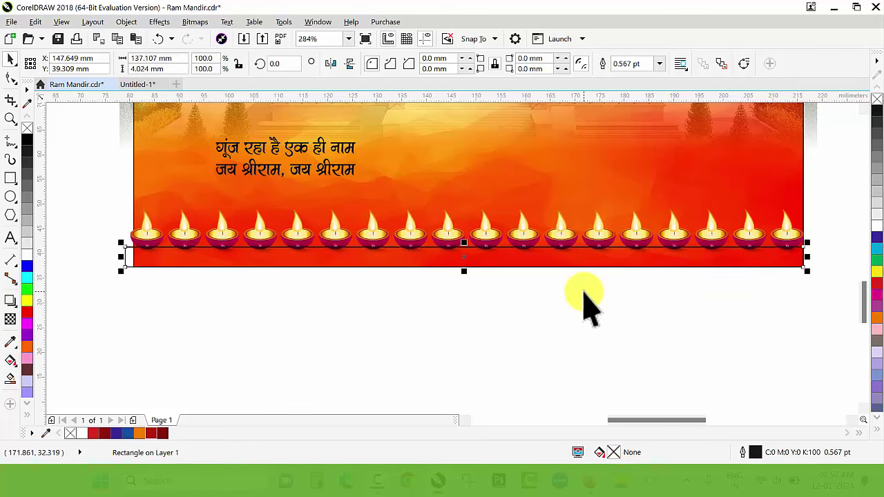
Fill the thin bottom rectangle with the blue C100 M75 Y0 K0 from the document palette
scroll(410, 314, down, 5)
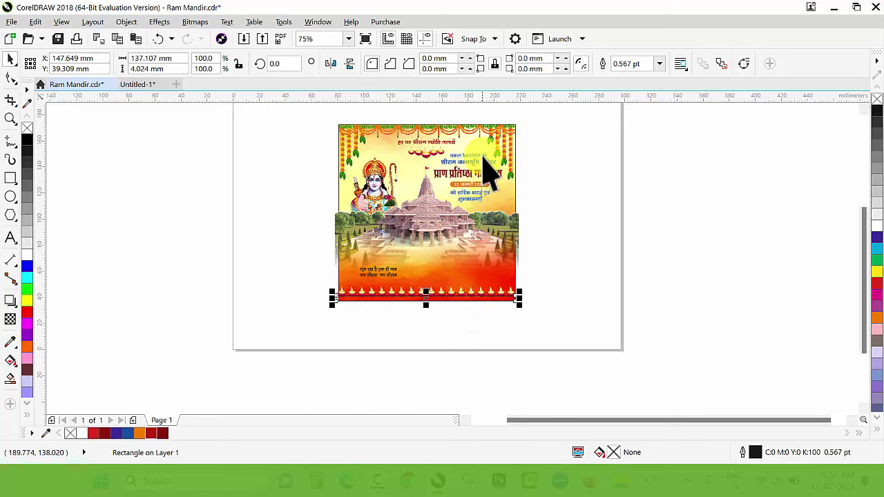
drag(284, 259, 416, 311)
key(z)
drag(308, 269, 525, 331)
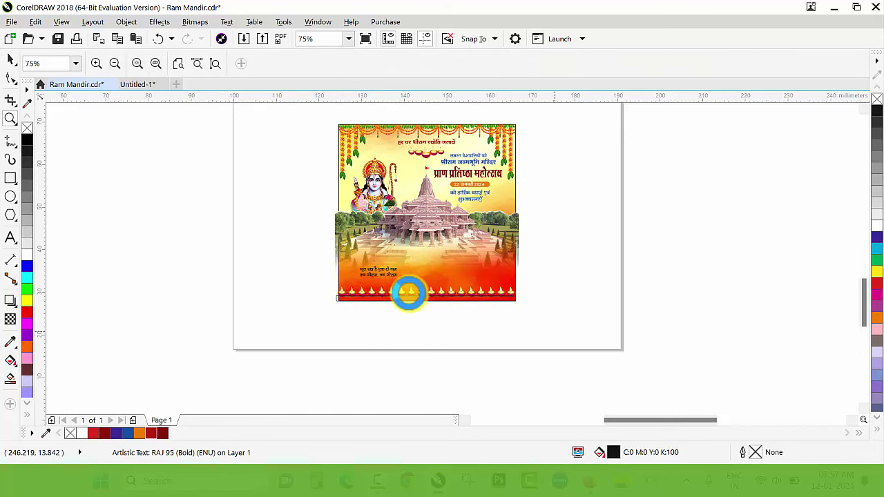
key(space)
click(415, 268)
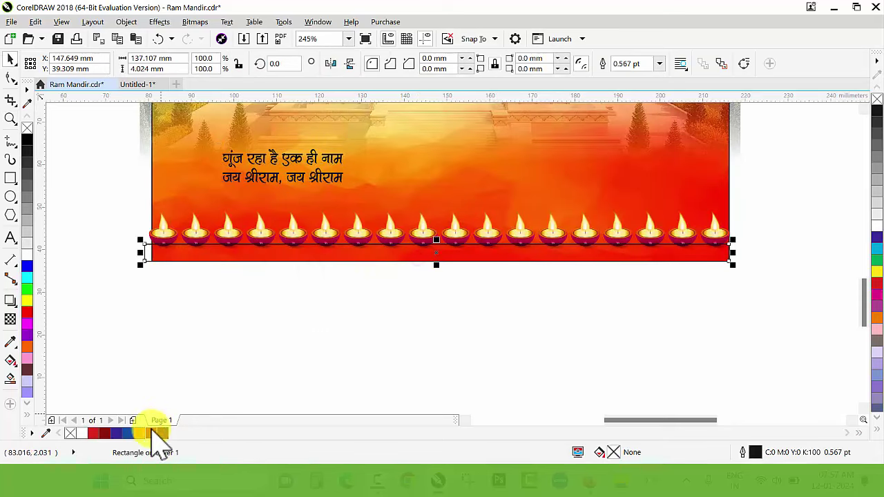
click(126, 433)
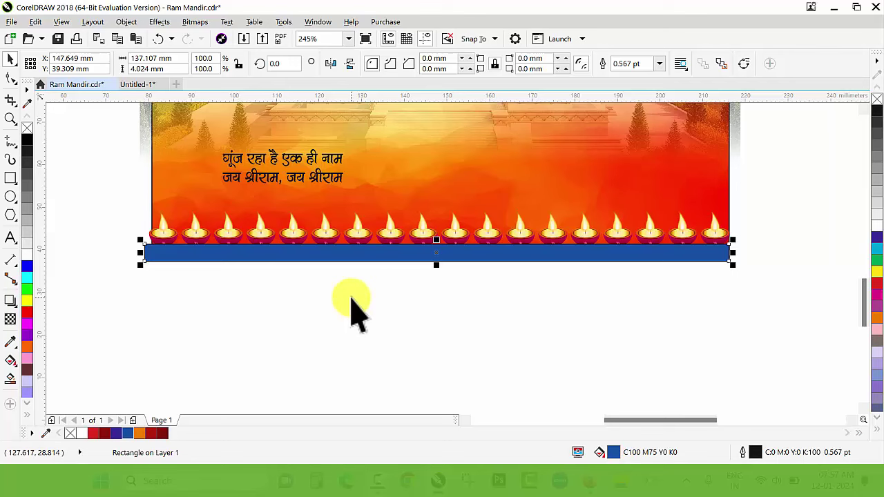
Give the bottom strip a horizontal blue-to-cyan fountain fill, repeated and mirrored, with its span shortened to about 28 mm
key(g)
drag(175, 257, 644, 257)
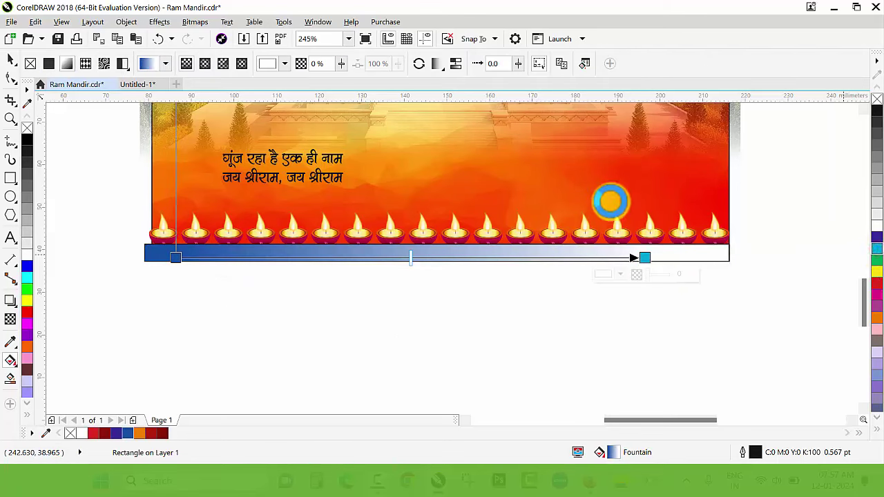
drag(611, 201, 645, 258)
click(437, 63)
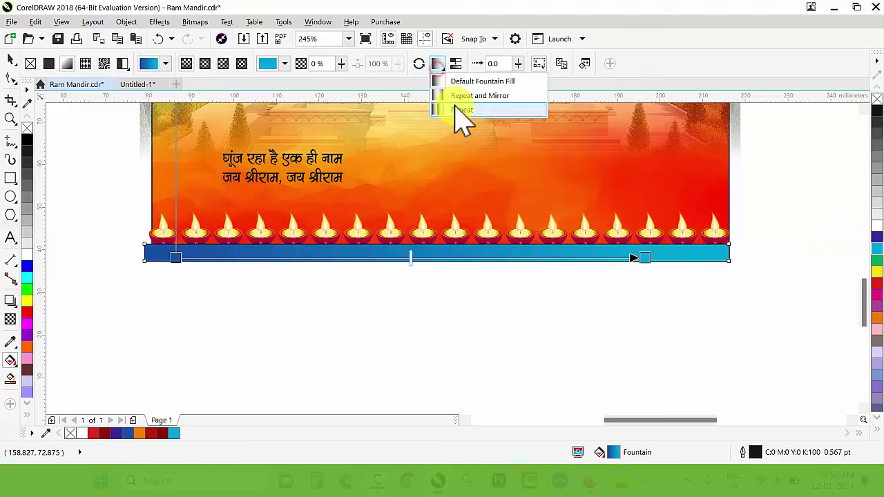
click(653, 279)
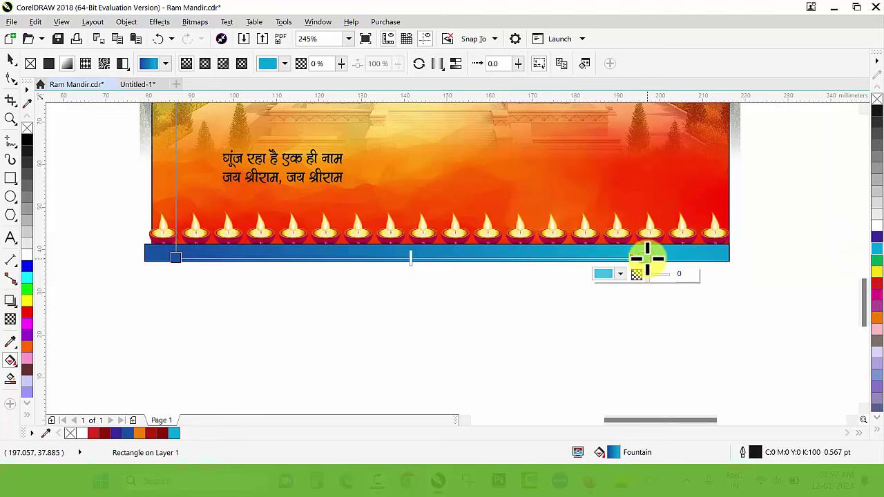
drag(648, 256, 293, 256)
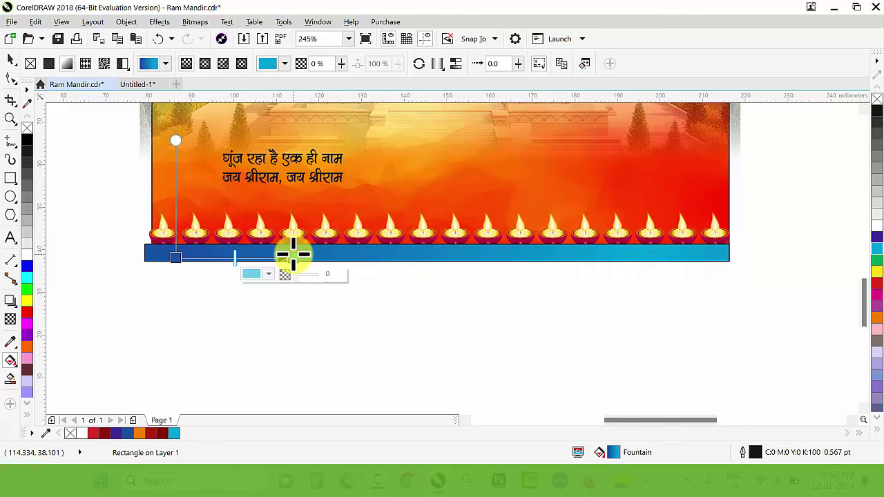
click(681, 241)
Duplicate the Lord Ram image at about 95 mm wide and place the copy between the original and the temple spire
scroll(480, 286, down, 2)
key(z)
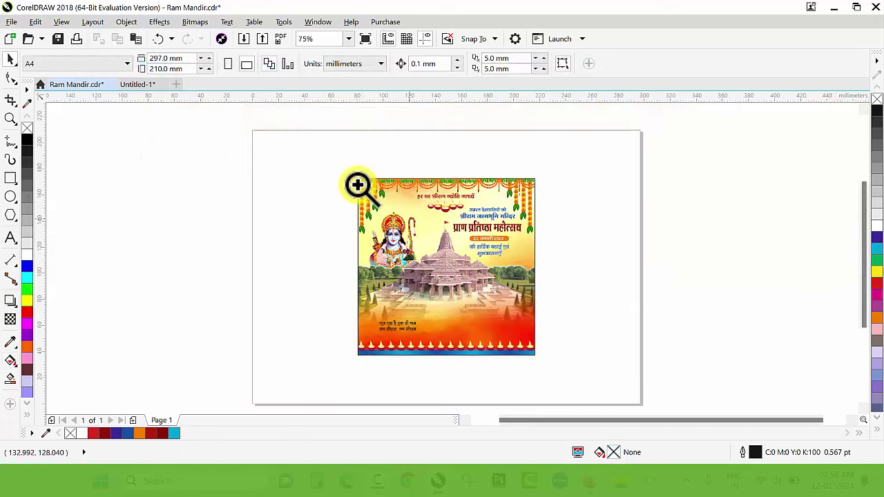
drag(304, 158, 573, 296)
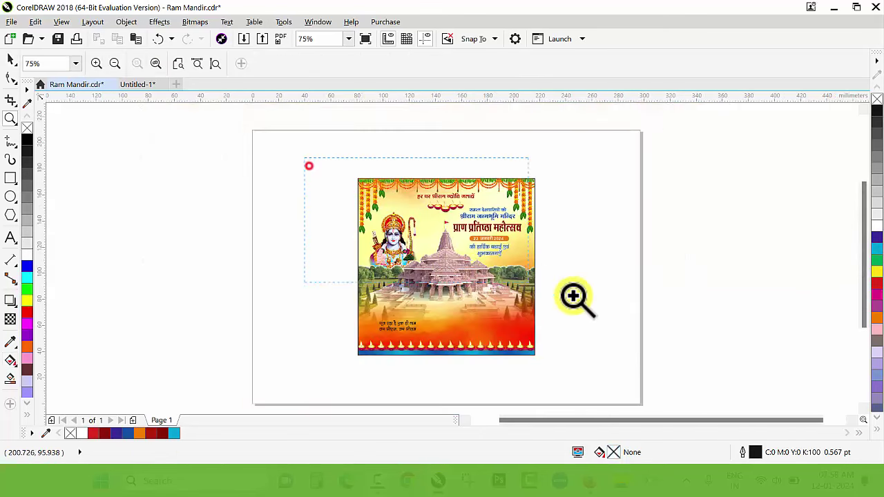
click(466, 272)
key(space)
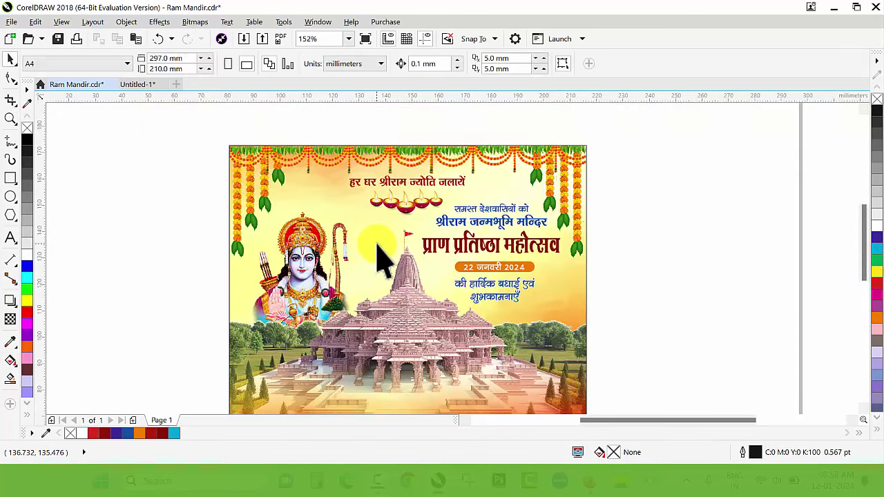
key(z)
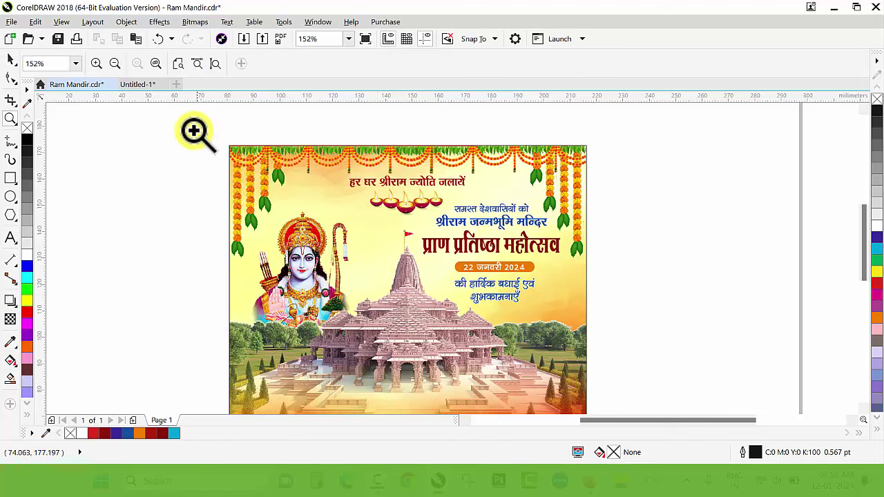
drag(191, 129, 606, 342)
key(space)
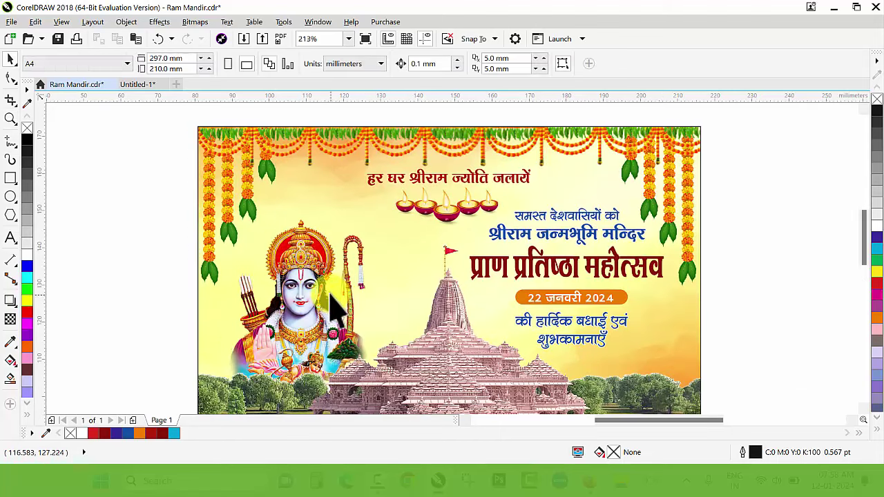
click(316, 266)
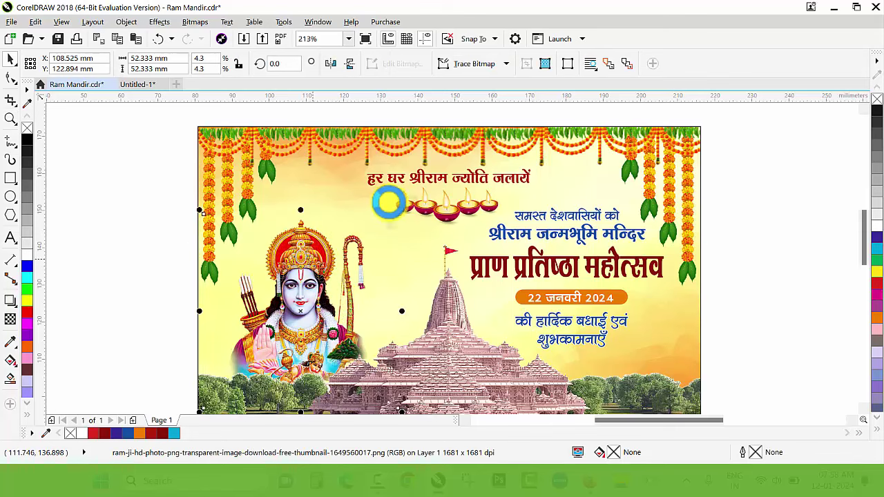
drag(389, 202, 492, 129)
drag(326, 255, 390, 219)
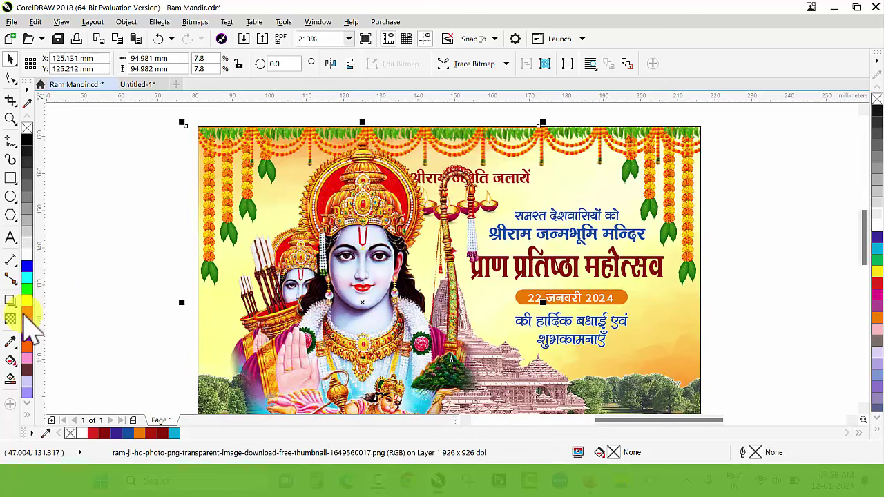
Apply uniform transparency to the enlarged Lord Ram copy, with Multiply merge mode and a transparency of 90
click(10, 320)
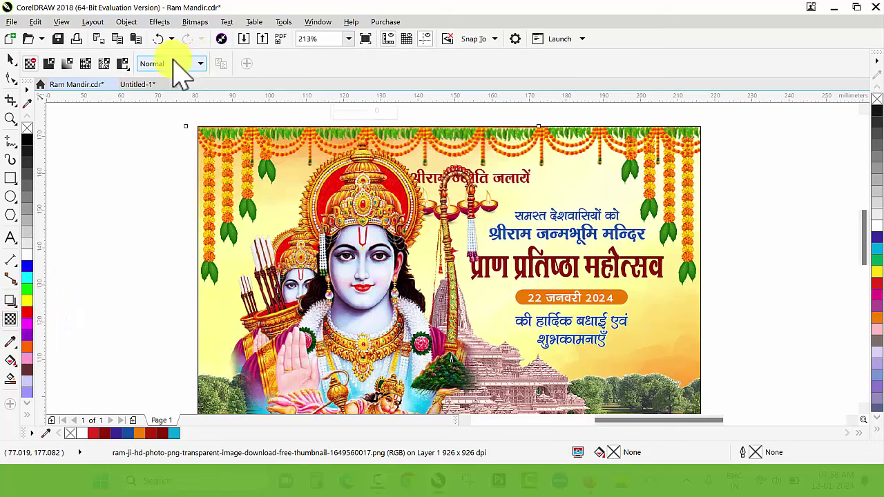
click(48, 63)
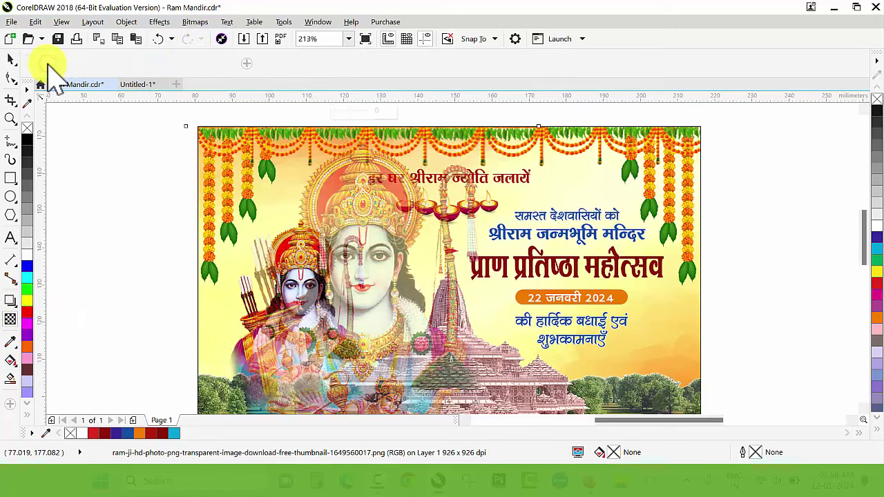
click(170, 64)
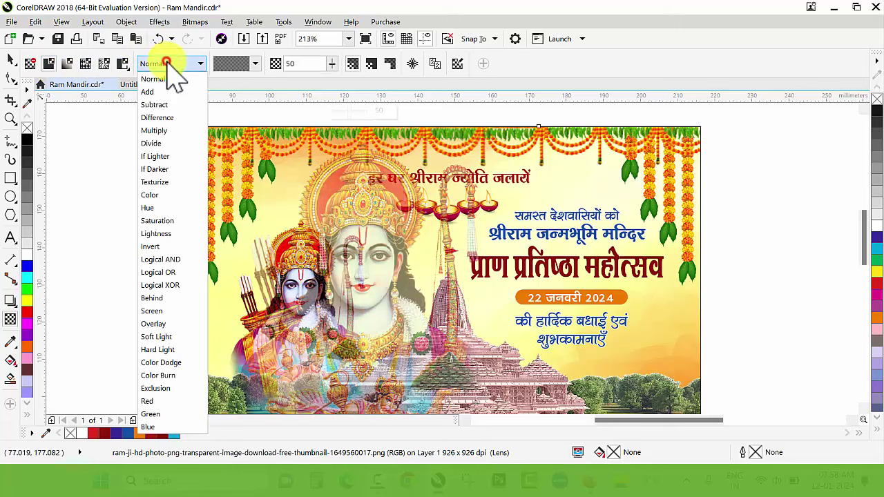
click(158, 131)
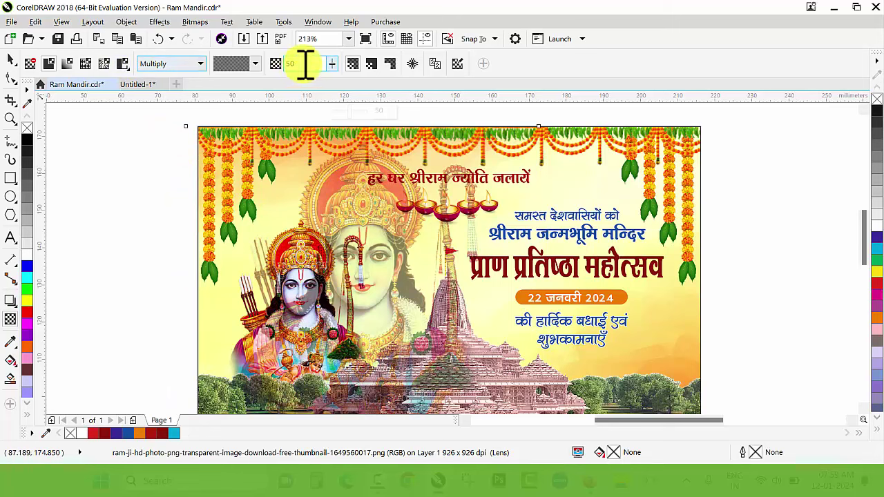
text(90)
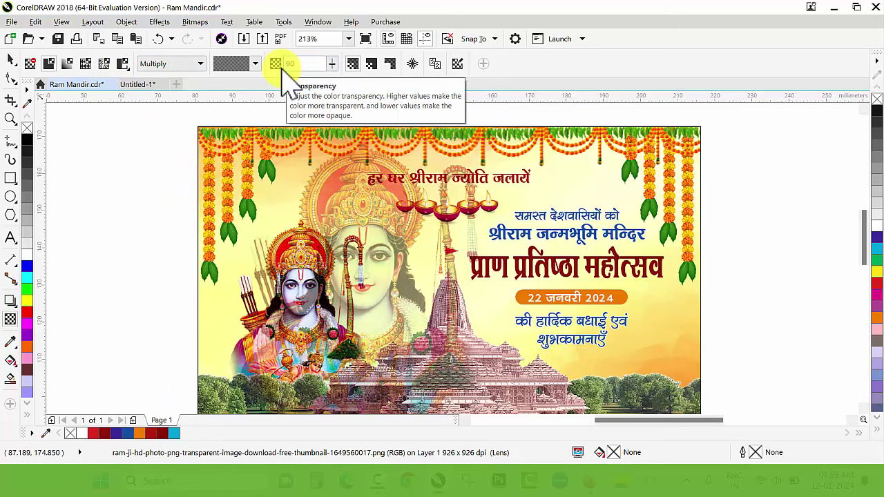
key(Return)
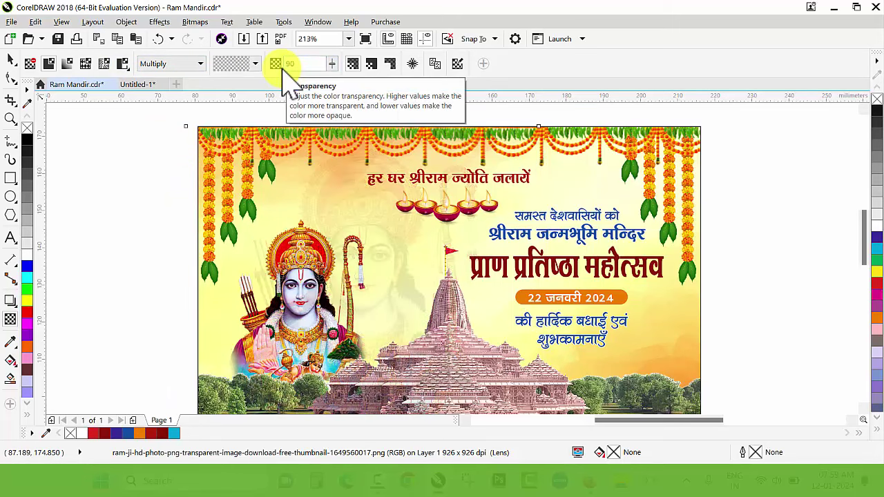
click(7, 58)
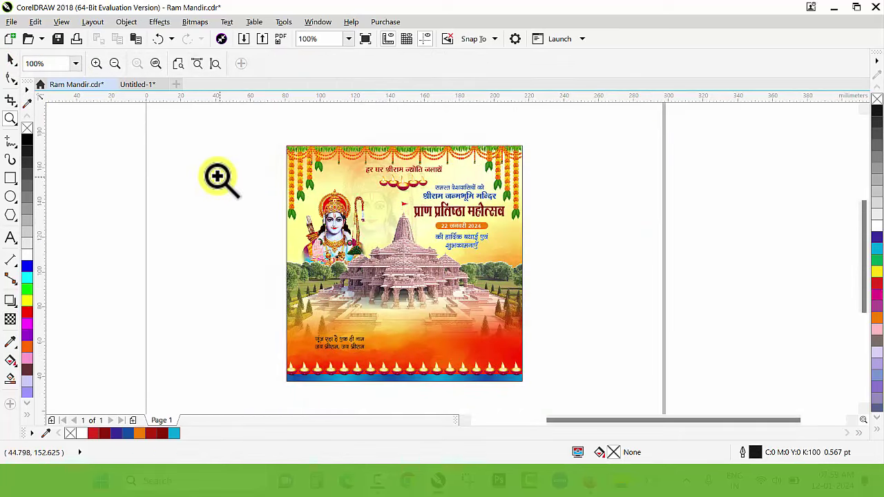
Enlarge the two-line "गूंज रहा है एक ही नाम" slogan above the bottom row of diyas
drag(210, 173, 623, 413)
drag(231, 212, 624, 371)
key(space)
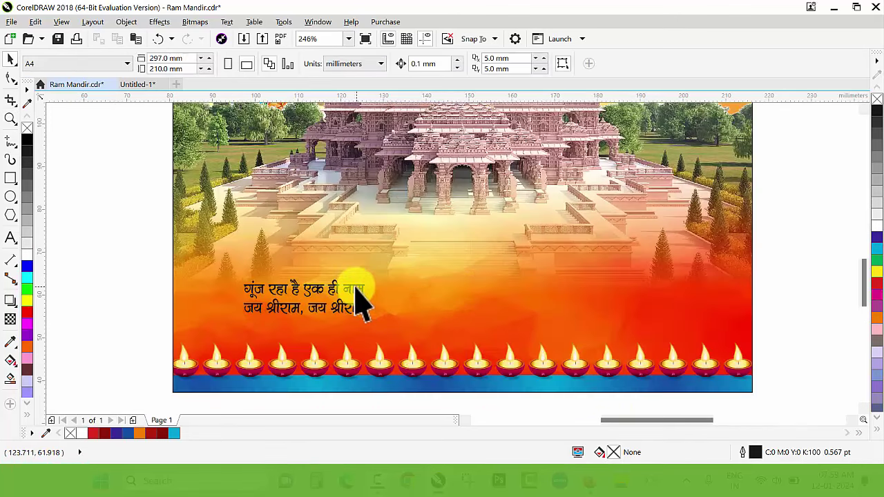
click(358, 302)
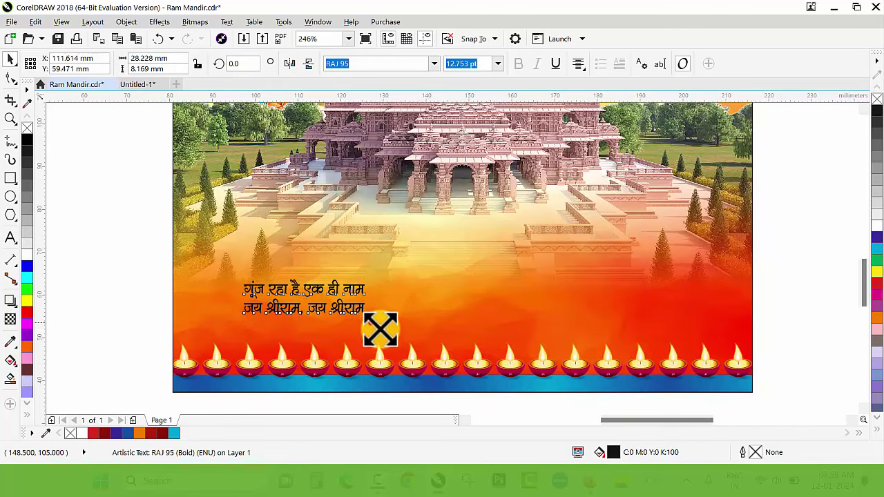
drag(380, 331, 410, 332)
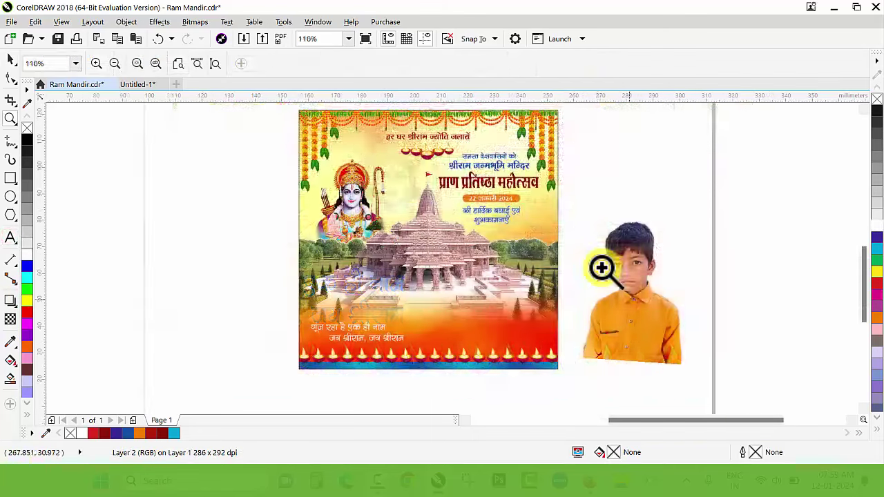
Move the boy's cut-out photo onto the poster's lower-right corner and scale it down to about 45 mm wide
scroll(602, 266, up, 1)
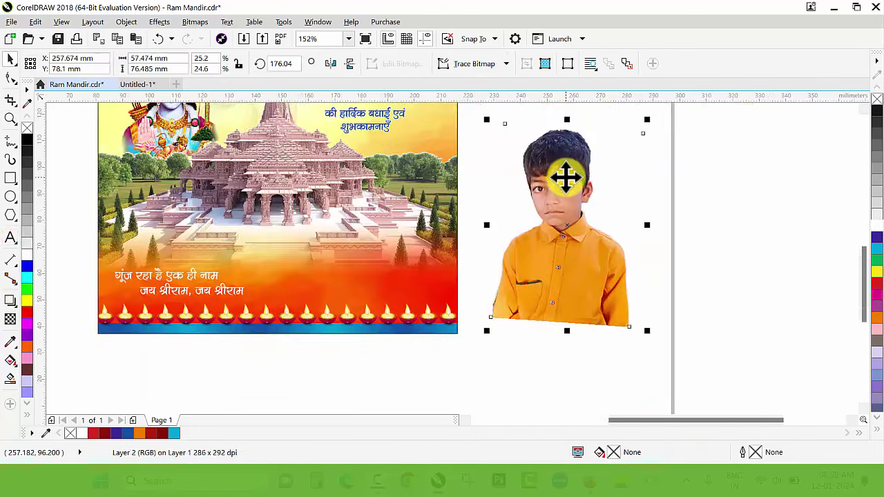
drag(567, 179, 561, 194)
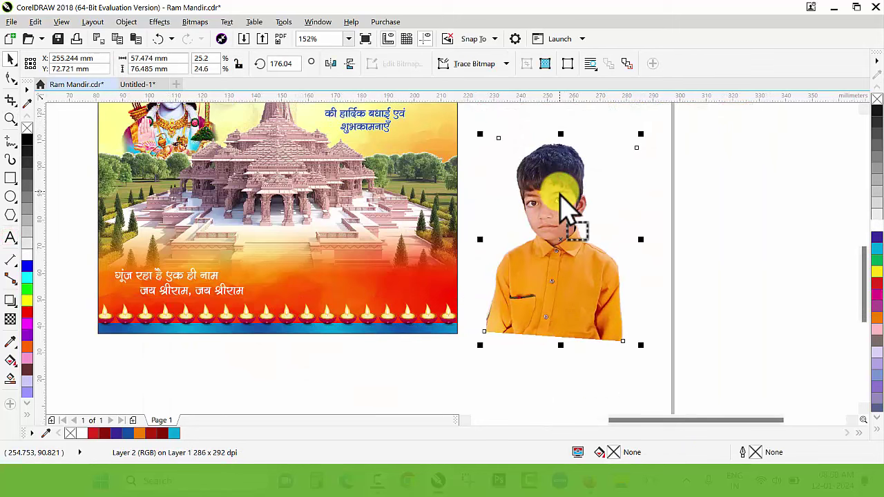
drag(556, 197, 397, 239)
drag(483, 180, 477, 200)
mouse_move(418, 298)
mouse_down()
mouse_move(408, 306)
mouse_move(412, 287)
mouse_up()
Shift the boy's photo slightly right so his sleeve meets the poster's right edge
key(z)
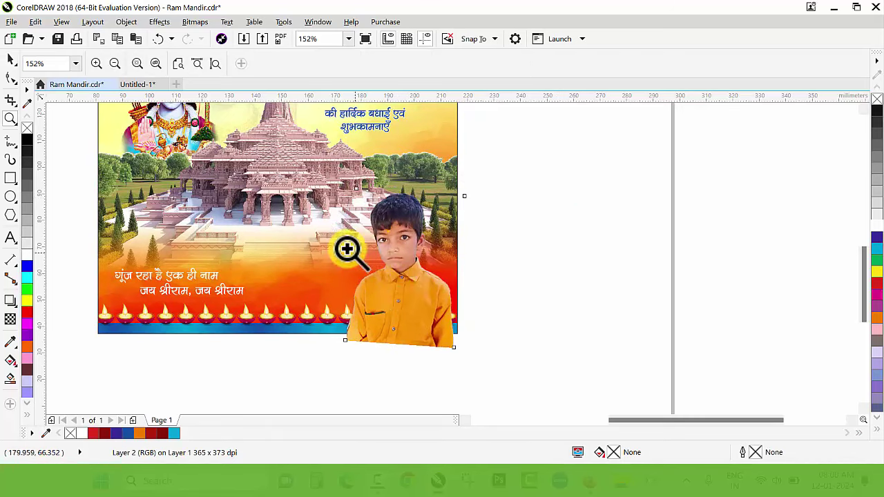
click(426, 302)
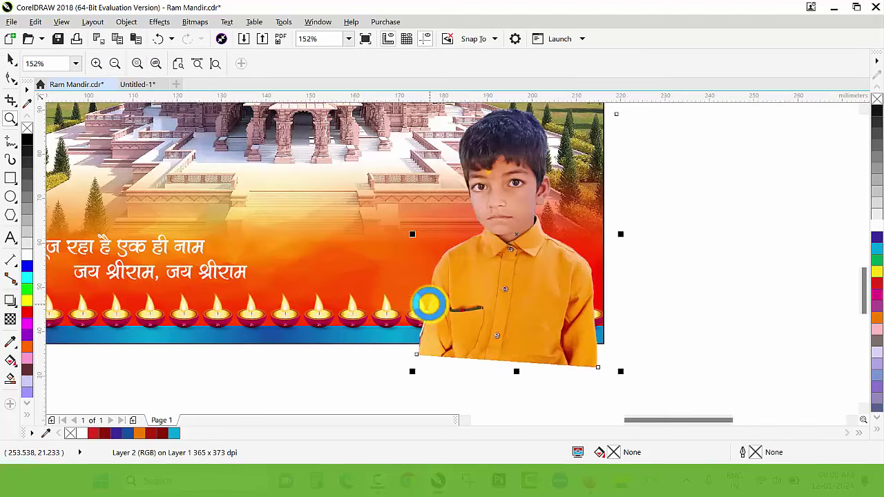
key(space)
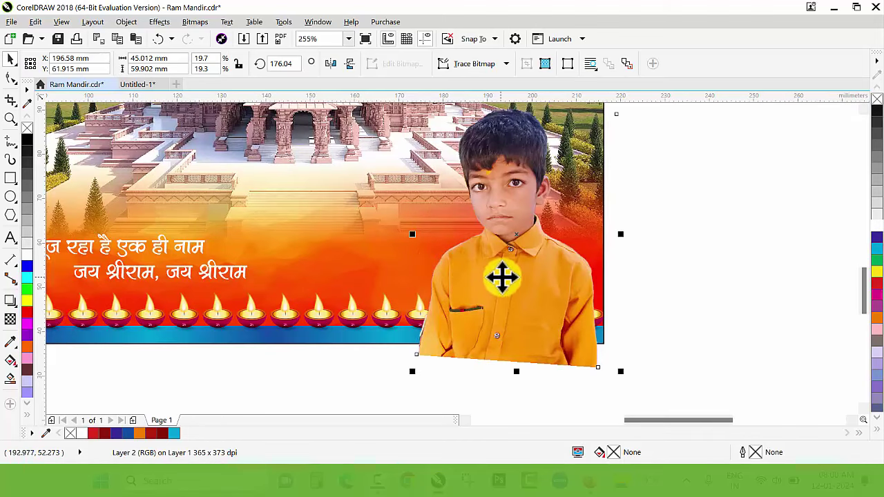
mouse_move(504, 277)
mouse_down()
mouse_move(517, 292)
mouse_move(511, 275)
mouse_up()
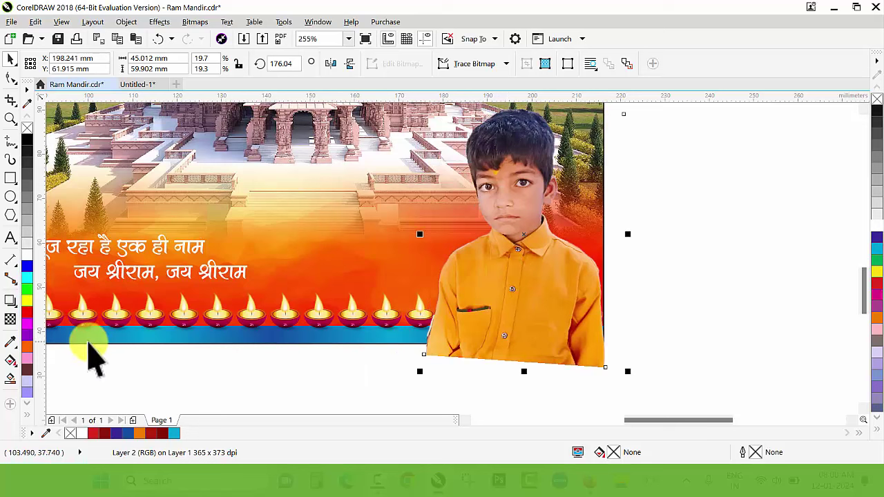
Fade the boy's shirt into the background with a downward linear transparency, and move his photo up about 1.8 mm
click(10, 319)
drag(488, 264, 483, 326)
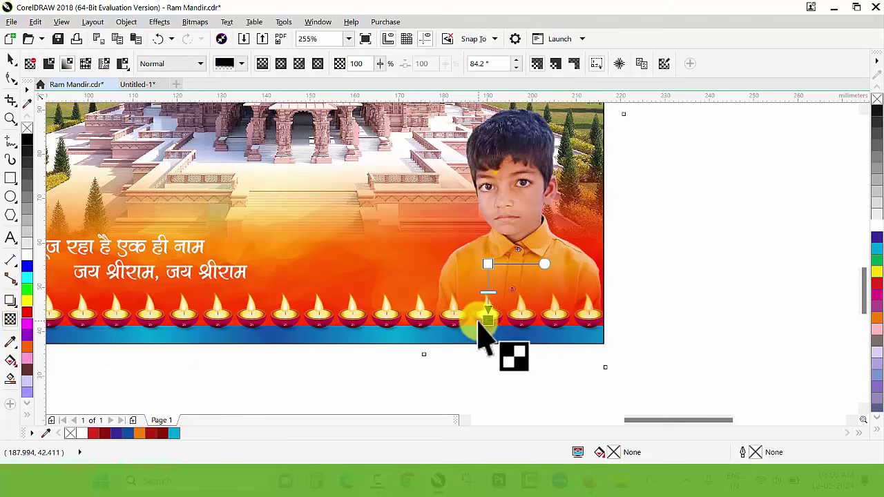
key(space)
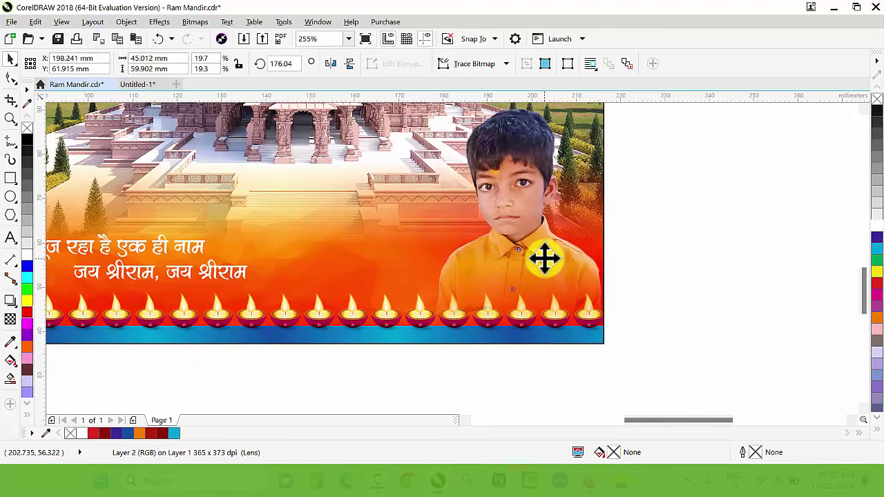
drag(544, 259, 543, 251)
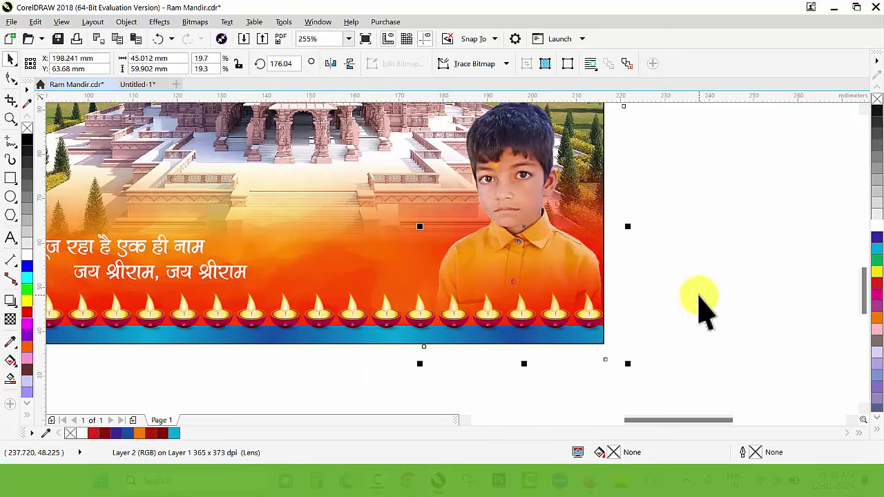
click(695, 299)
Copy the two-line "गूंज रहा है एक ही नाम" slogan onto the boy's shirt and replace the copy's text with the person's full name
click(147, 247)
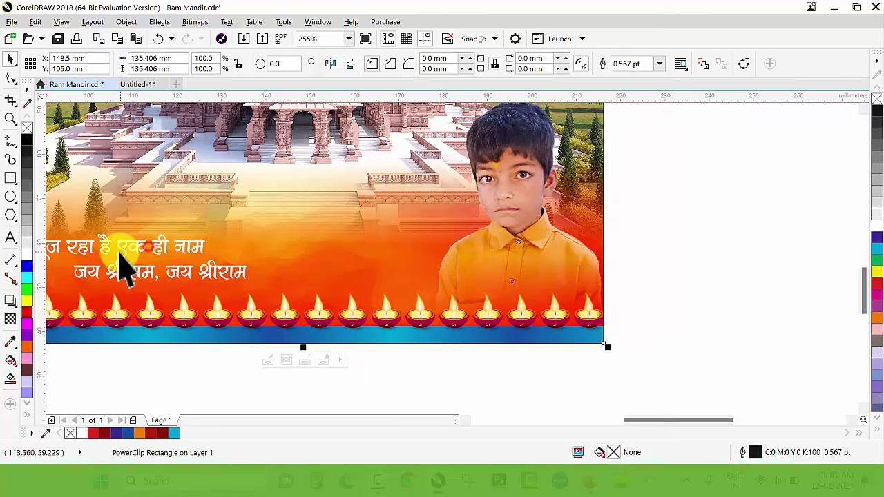
click(131, 248)
drag(131, 250, 509, 286)
right_click(499, 276)
double_click(509, 286)
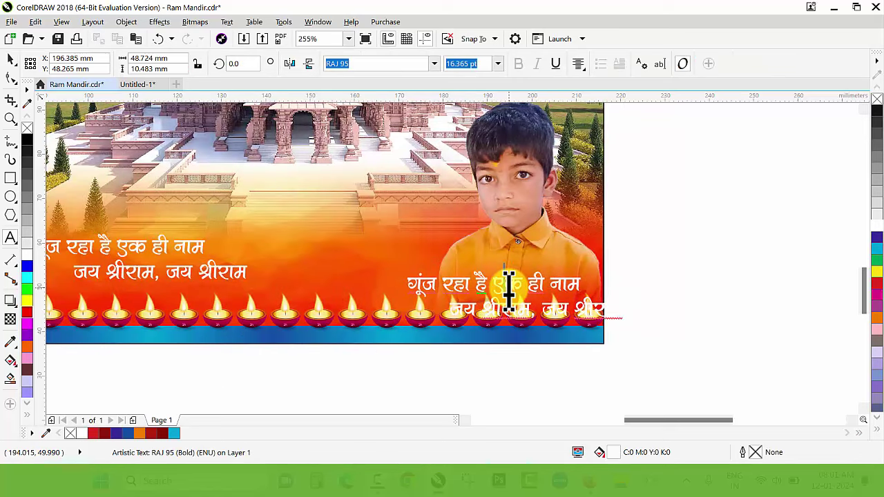
key(ctrl+a)
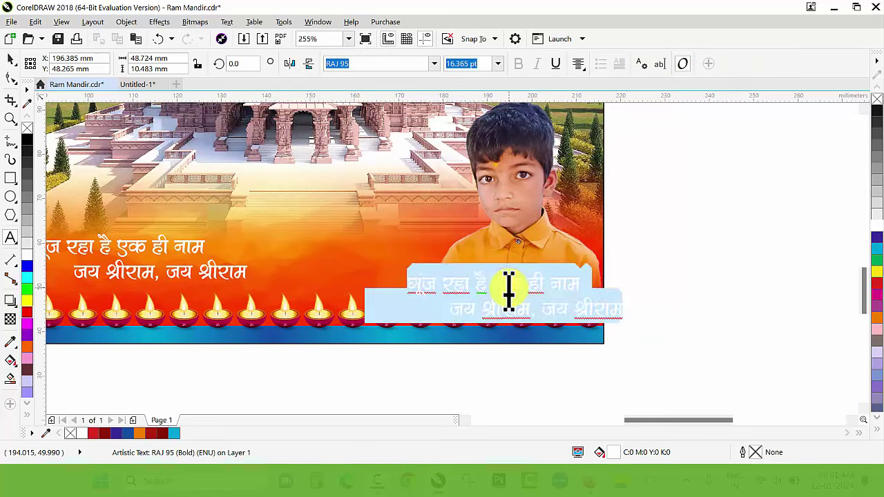
text(अ)
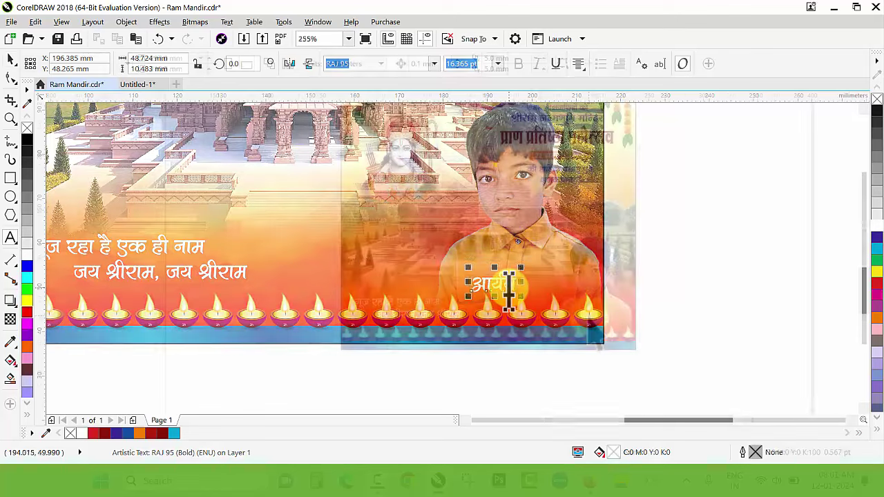
scroll(589, 316, down, 1)
drag(456, 182, 642, 352)
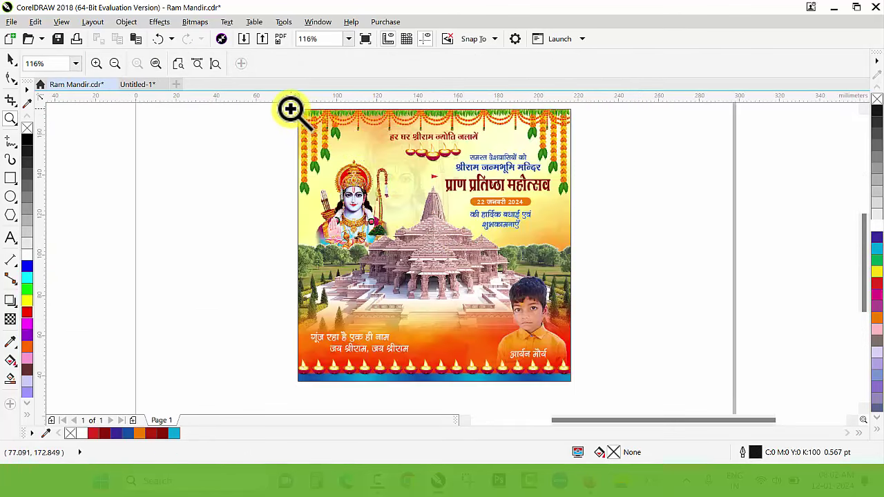
drag(290, 109, 574, 385)
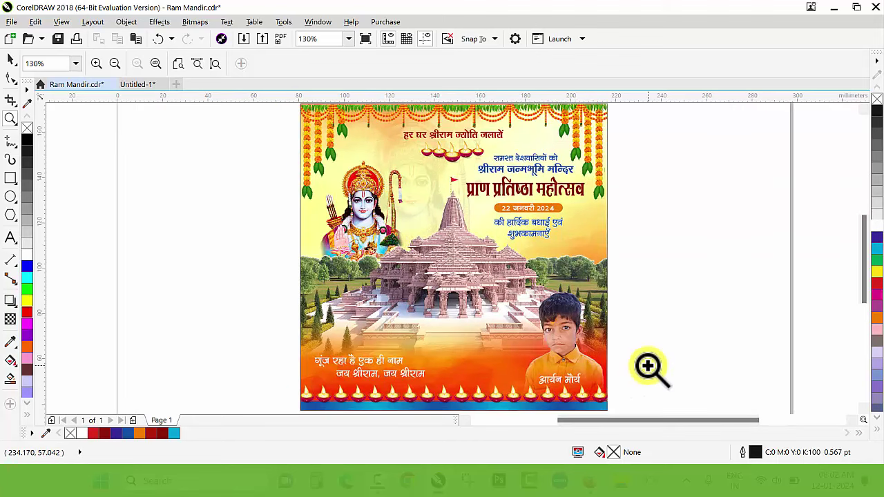